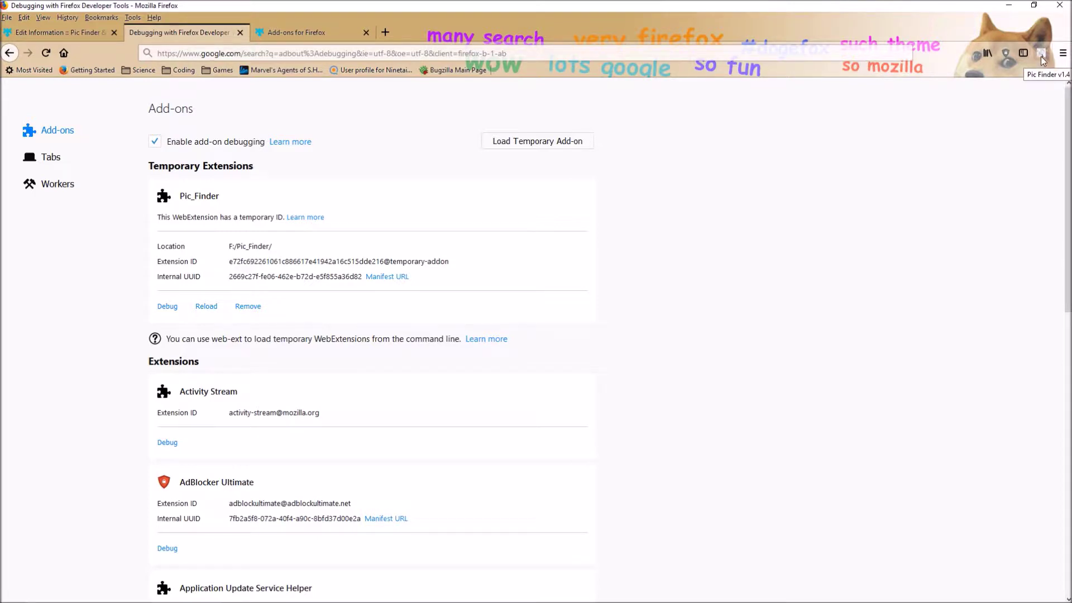
Step: Open the Pic Finder extension and try to find images with the item name and amount left empty
click(1041, 56)
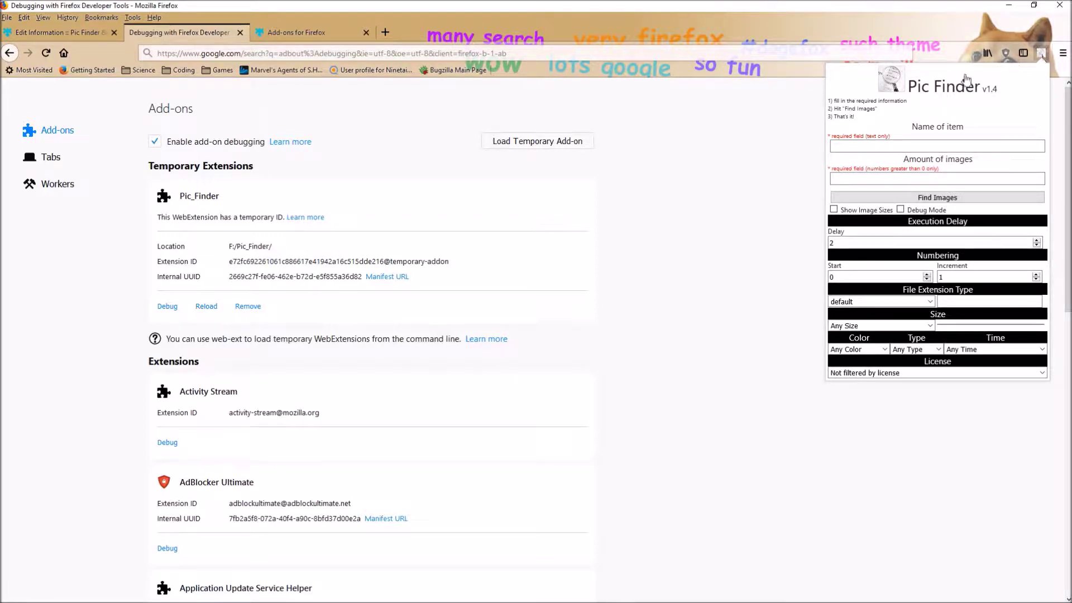
click(907, 144)
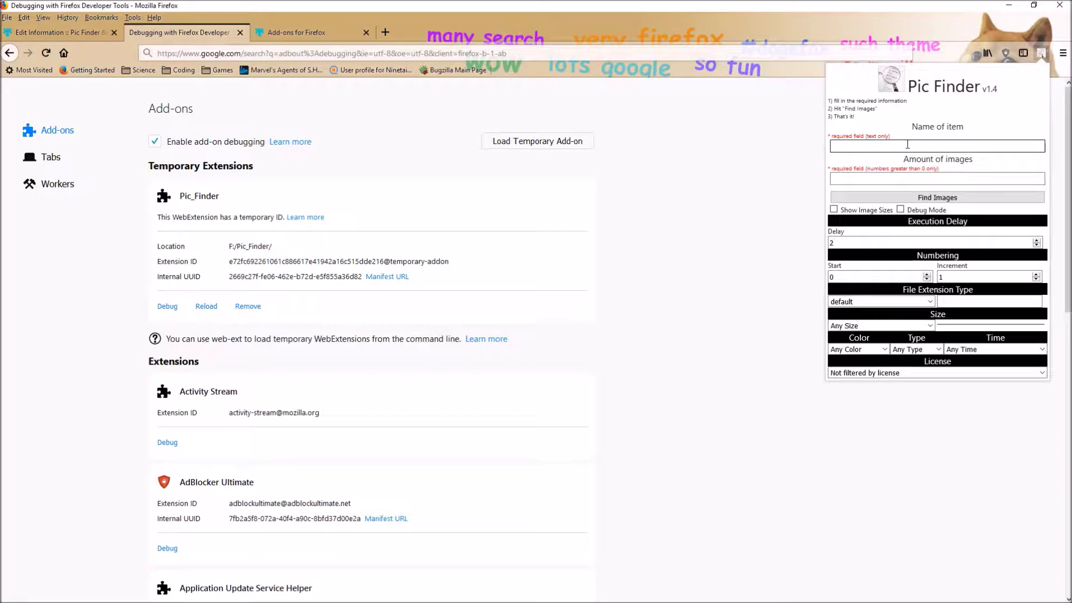
click(913, 178)
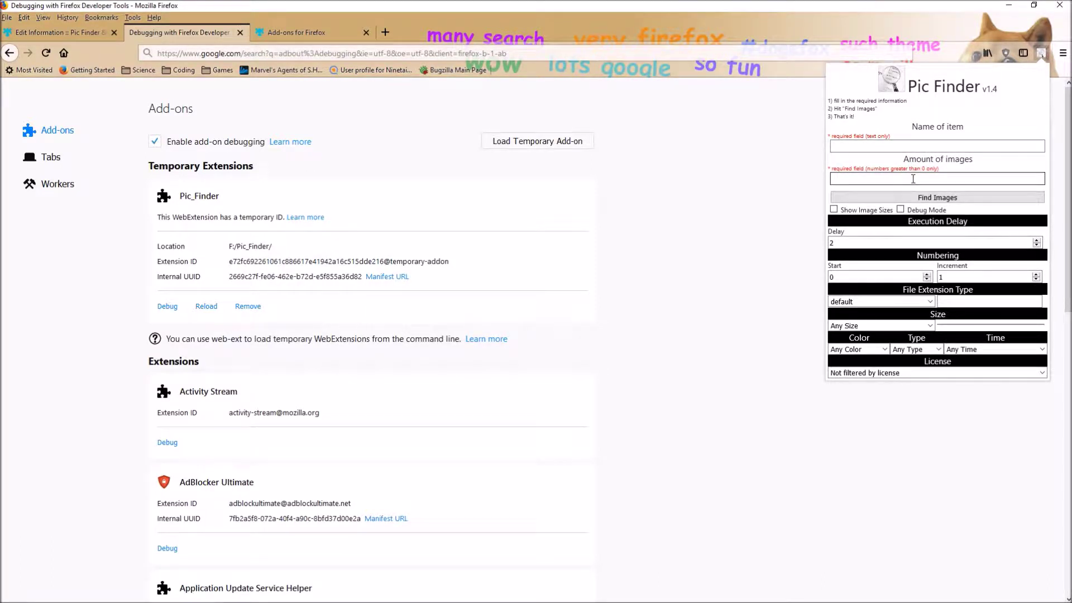
click(940, 199)
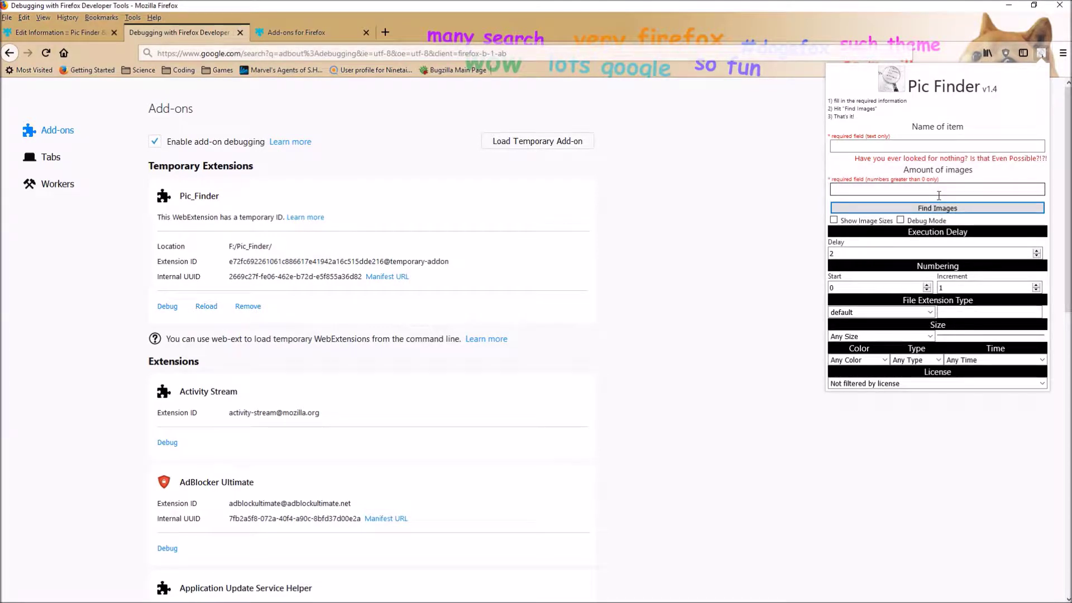
Step: Enter p as the item name and try to find images without giving an amount
click(936, 148)
text(p)
click(943, 208)
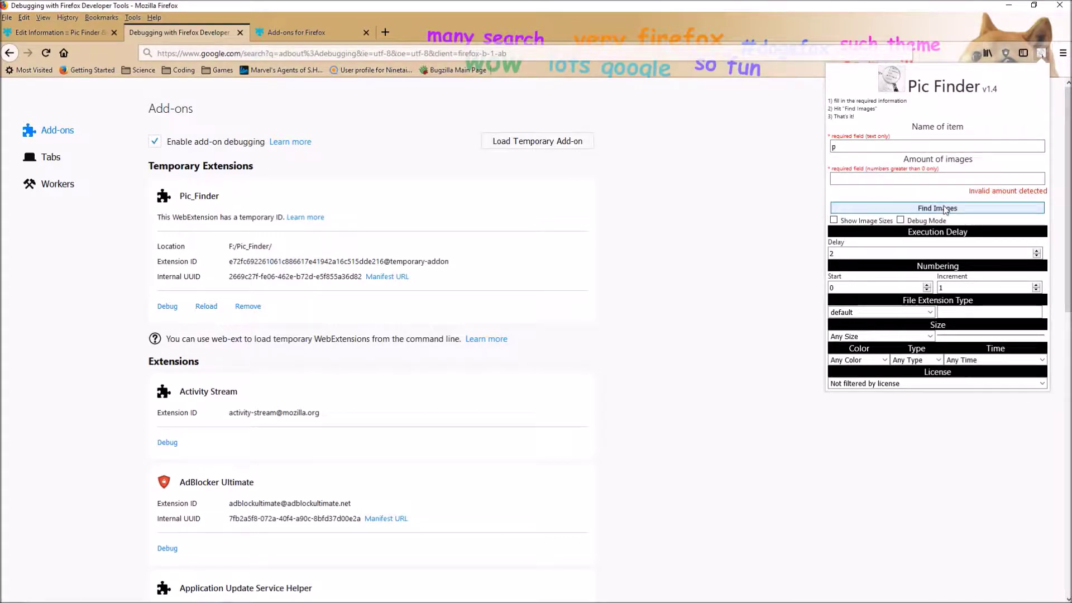
Step: Set the amount of images to 5
click(910, 177)
text(1)
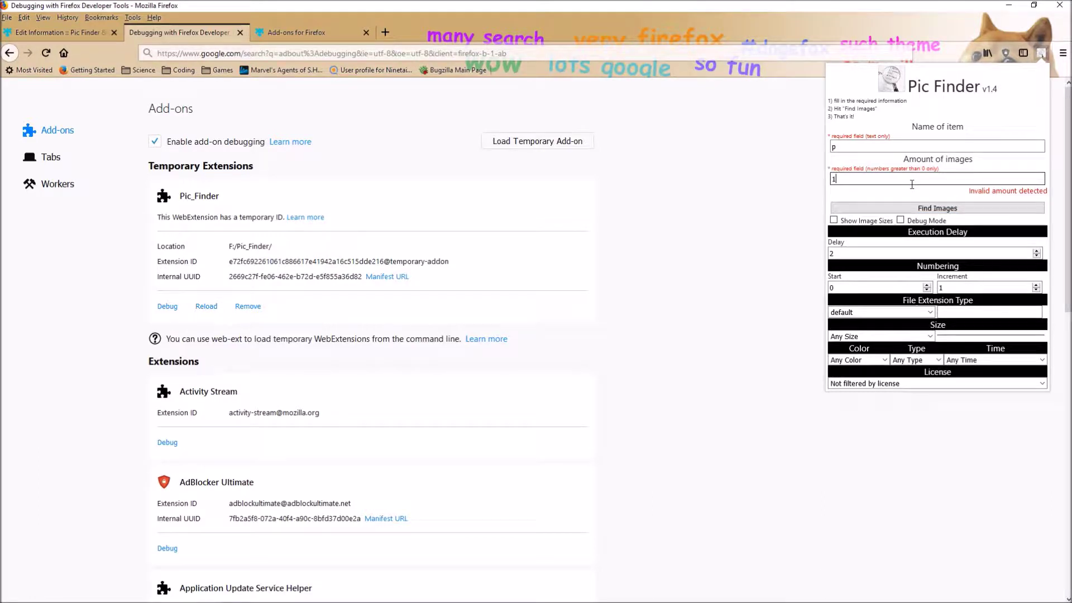
key(BackSpace)
text(5)
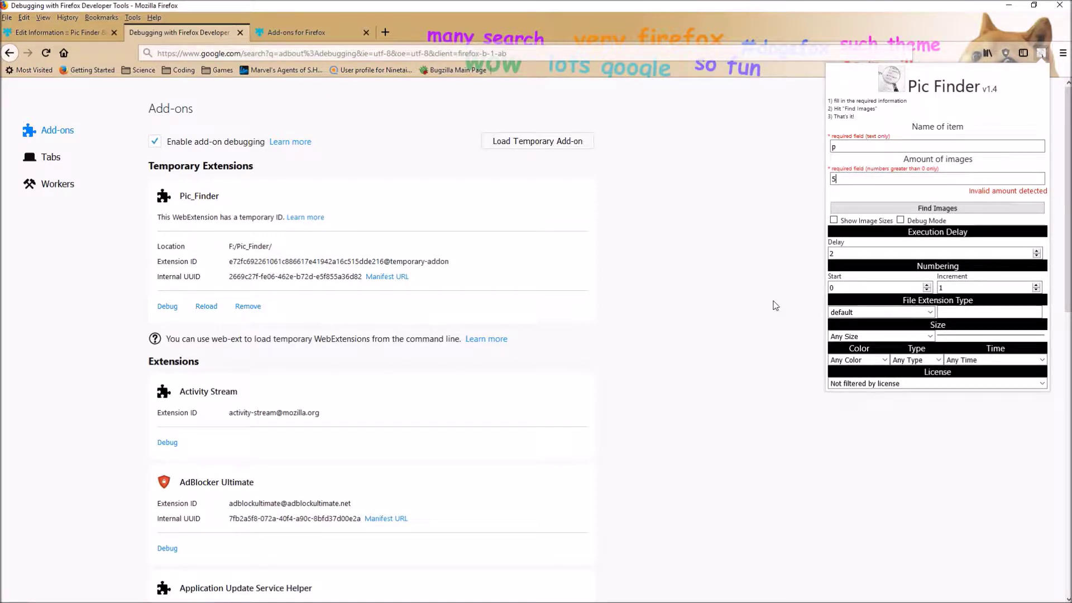
Step: Set the numbering to start at 1 with an increment of 2 and run the image search
click(858, 285)
key(BackSpace)
text(1)
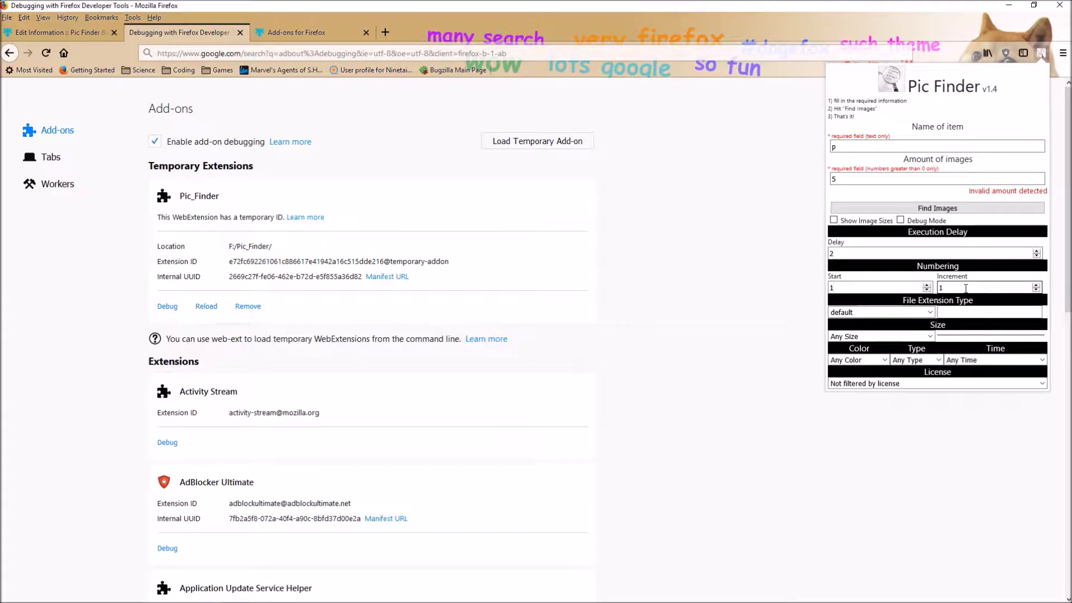
key(Tab)
text(2)
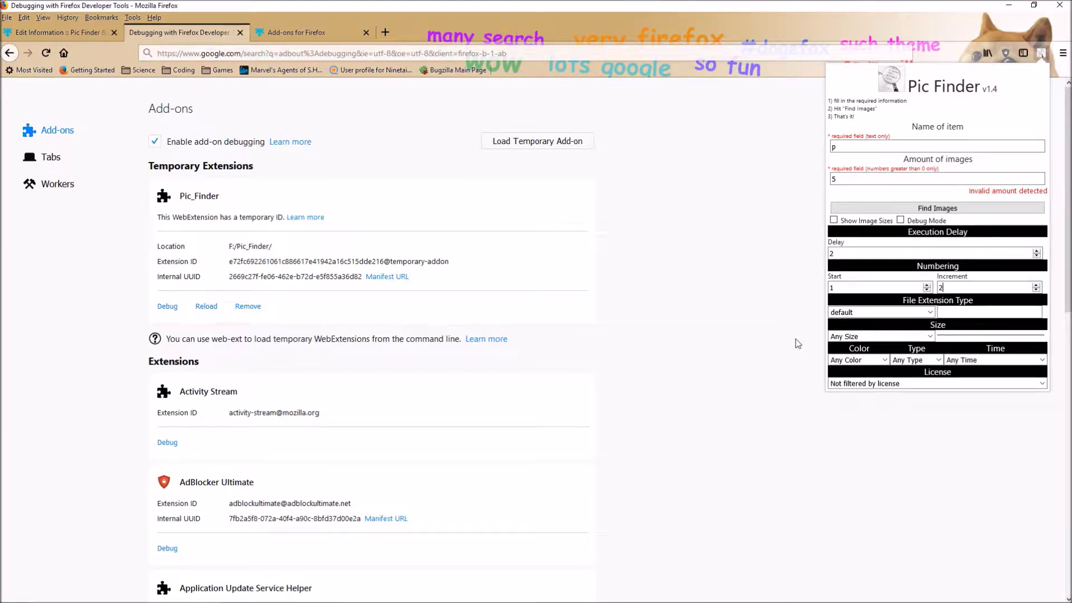
click(892, 211)
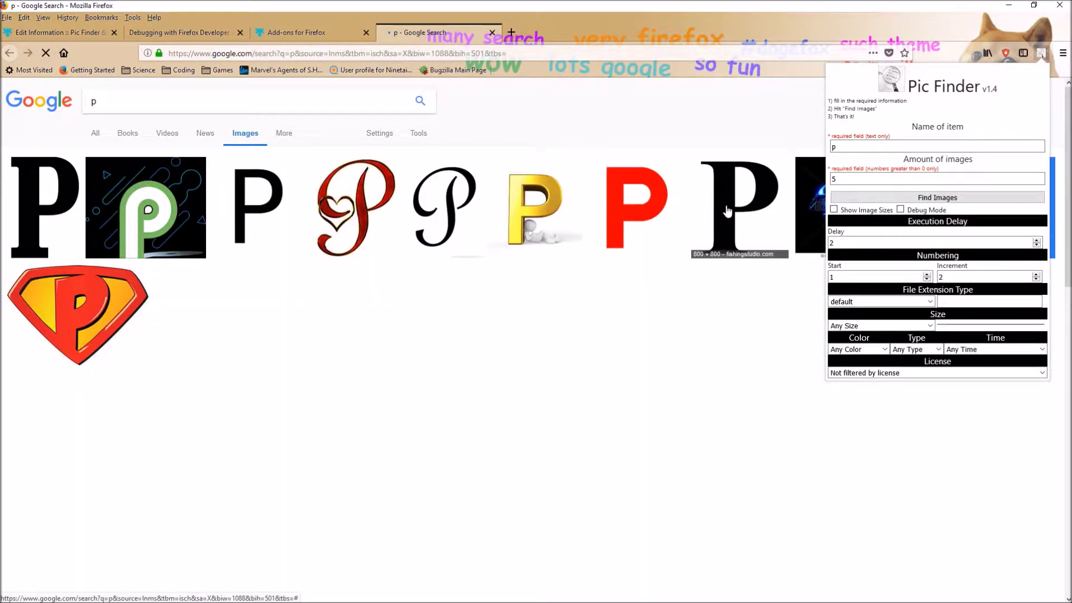
Step: Check the names of the downloaded image files in the browser's downloads list
click(969, 54)
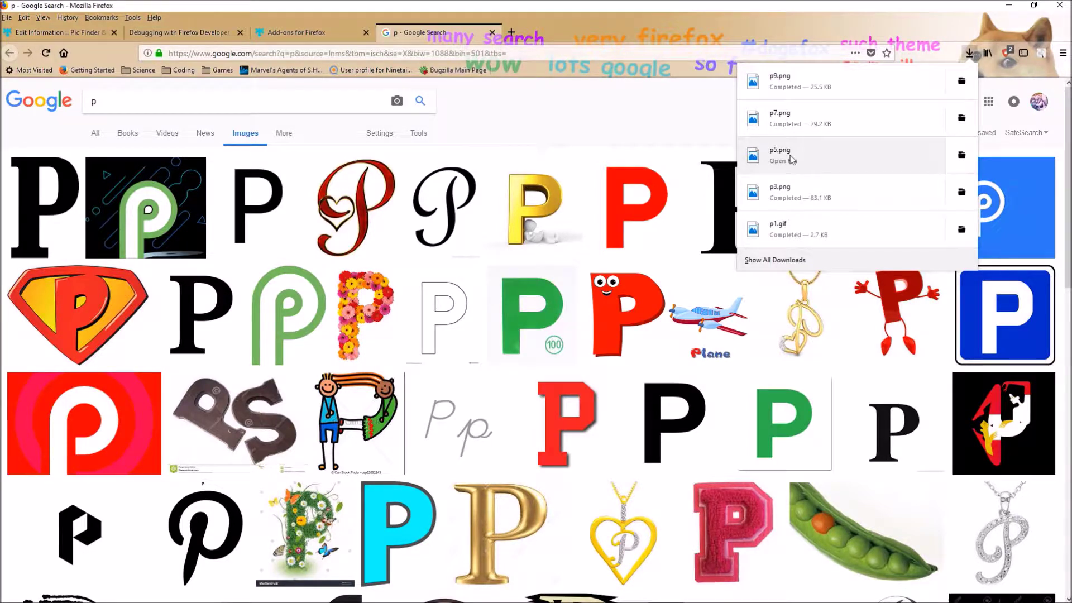
click(1063, 54)
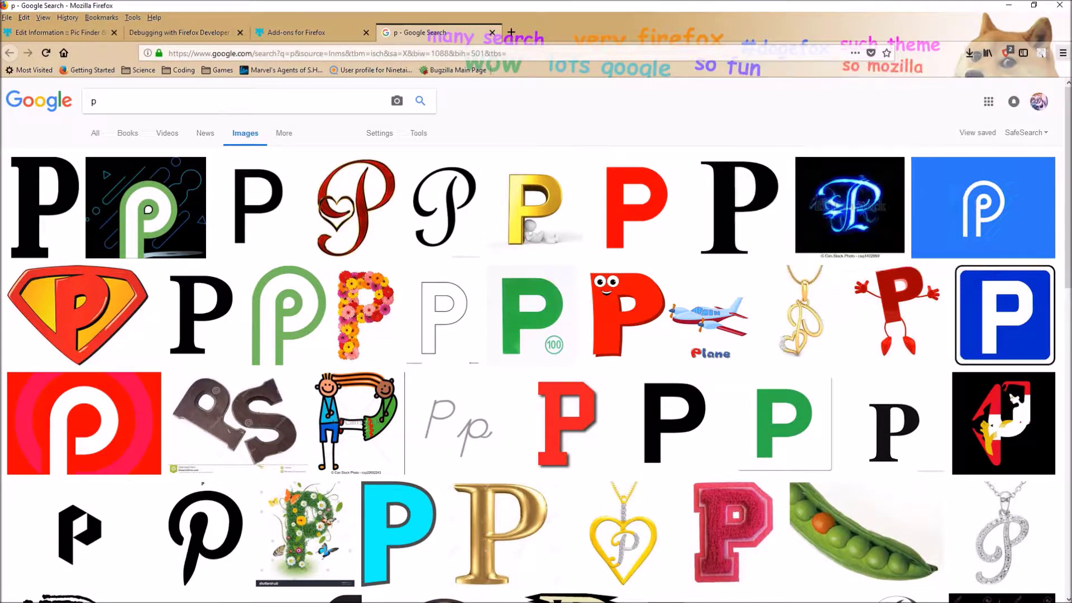
Step: Reopen Pic Finder and set the file extension type to custom with the extension potato
click(1043, 54)
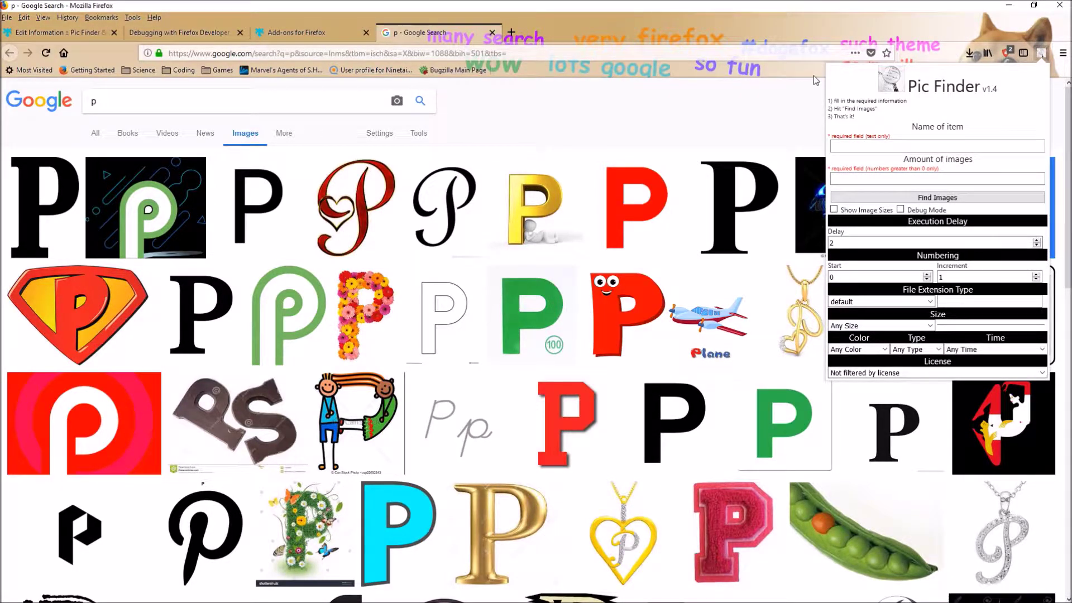
click(891, 303)
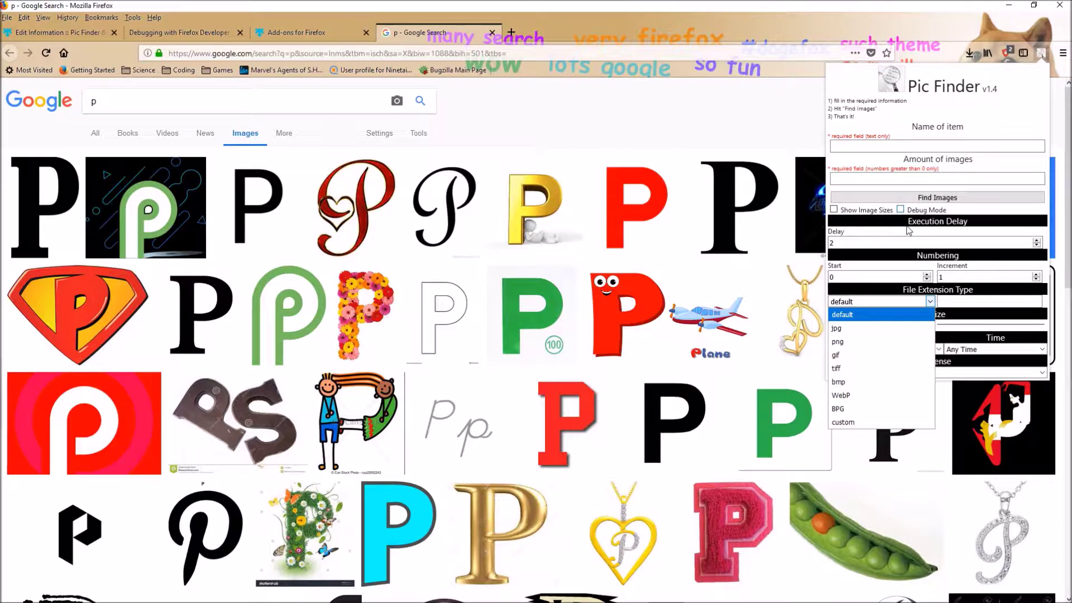
click(903, 306)
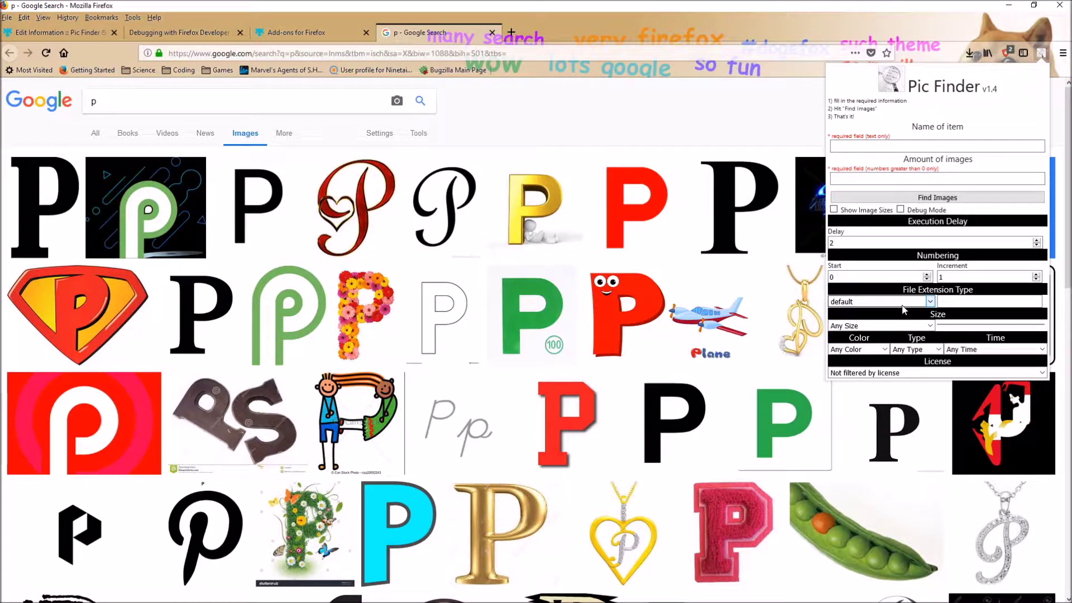
click(904, 307)
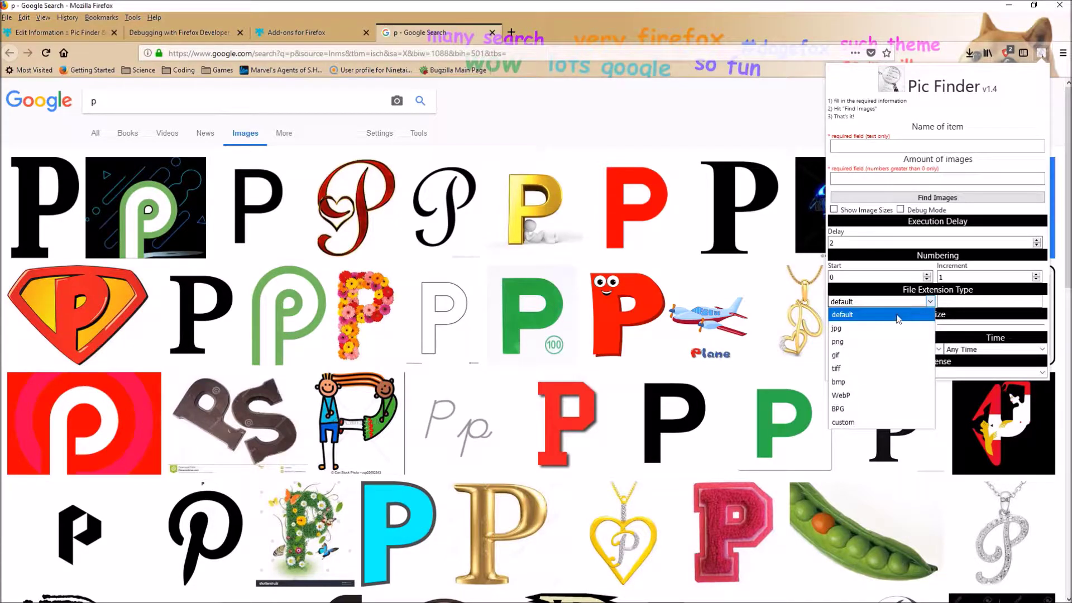
click(896, 305)
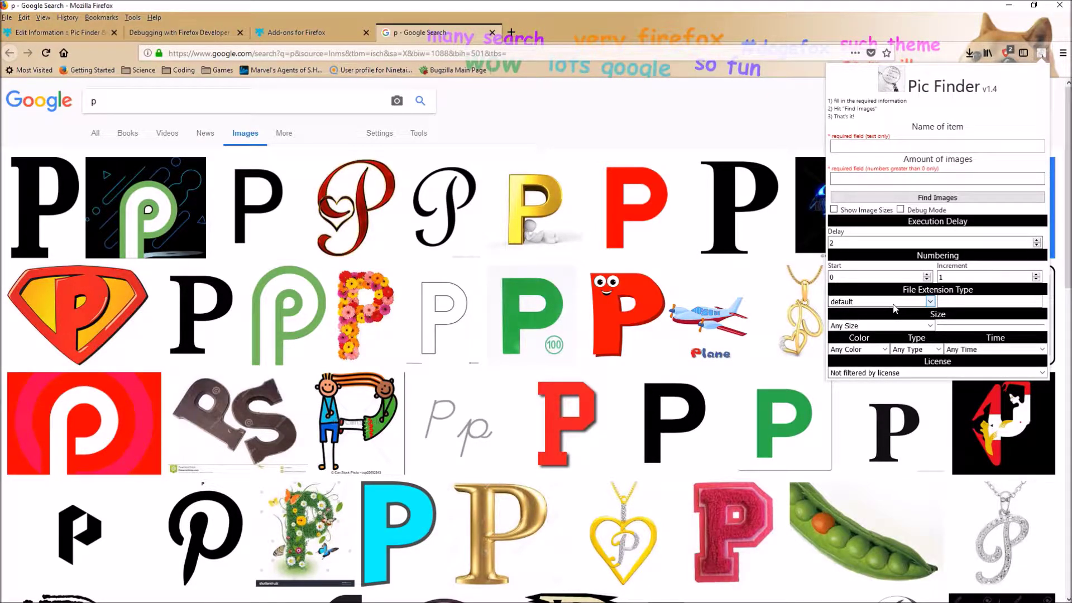
click(893, 306)
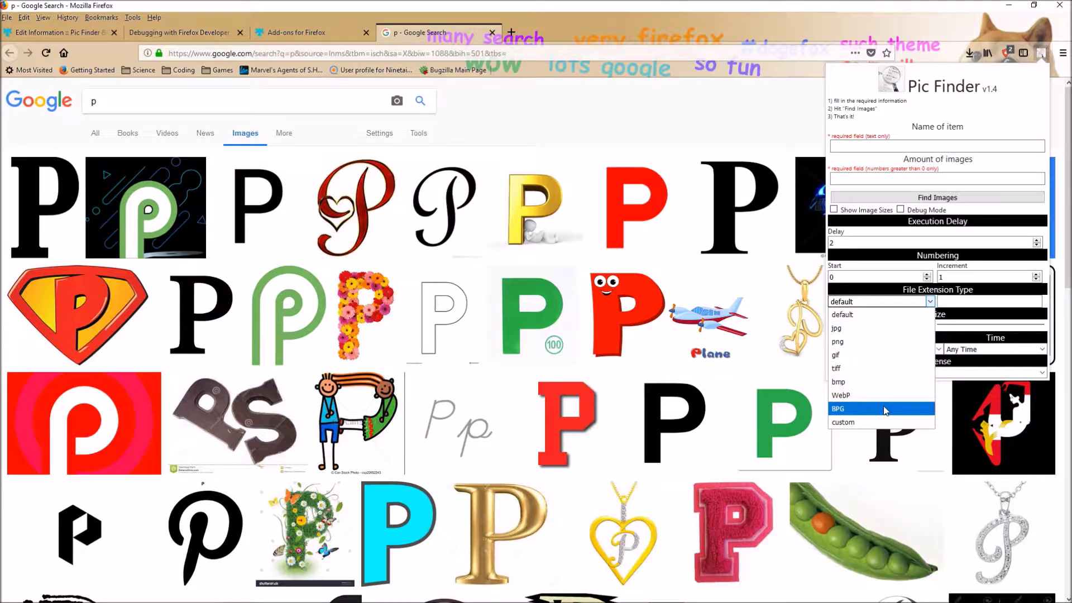
click(885, 424)
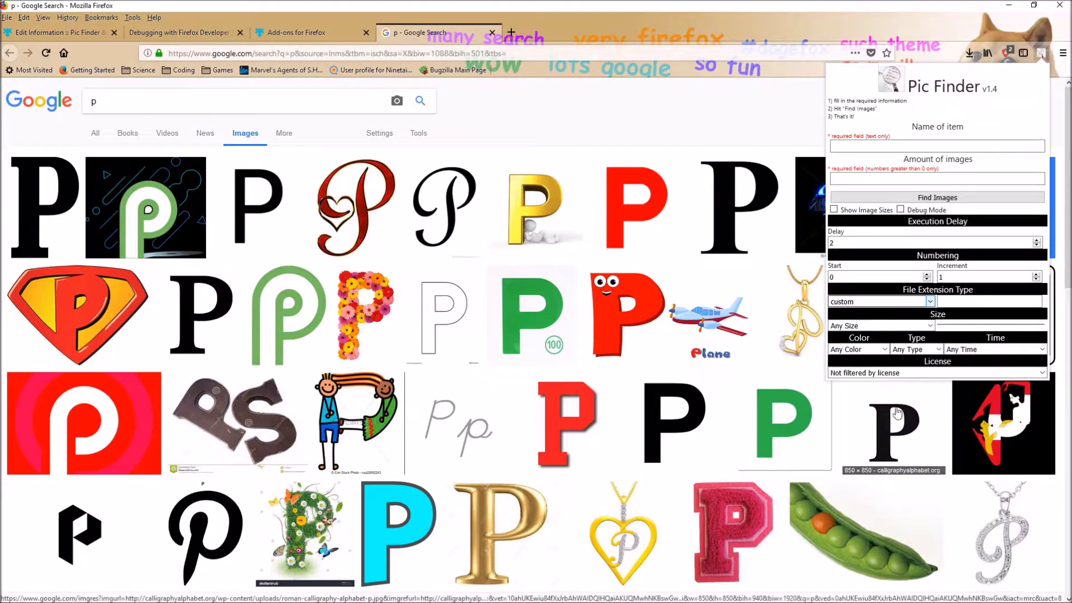
click(964, 302)
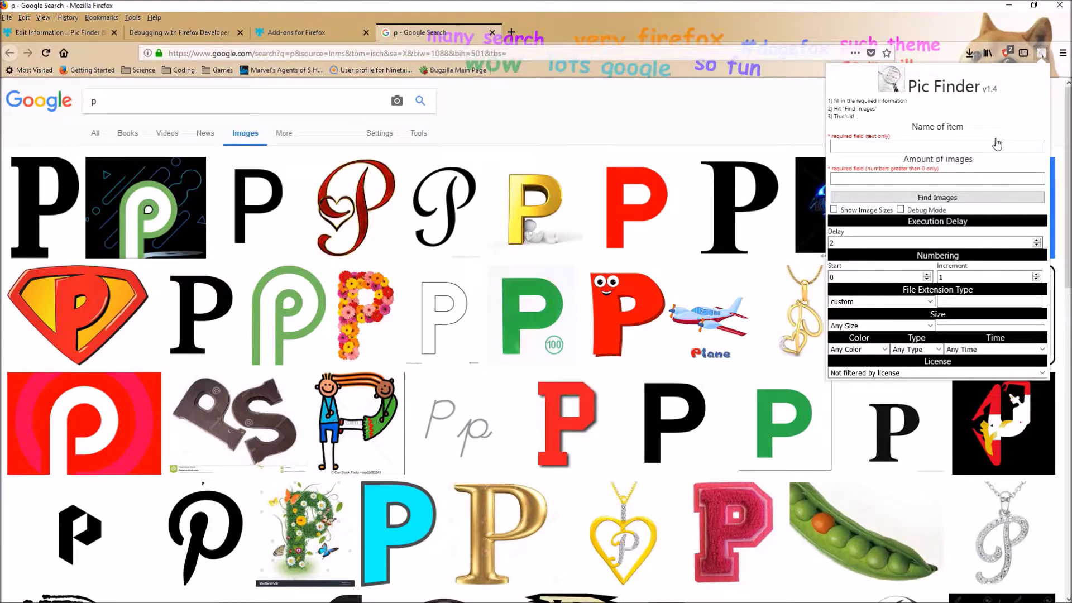
text(potato)
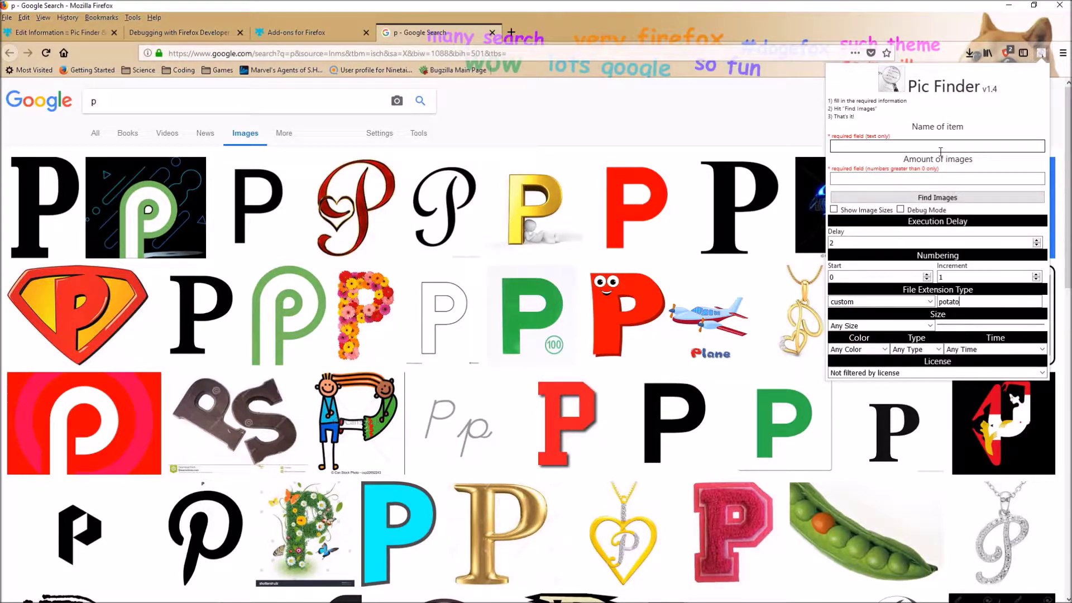
Step: Enter potato as the item name and 10 as the amount, and find the images
click(888, 198)
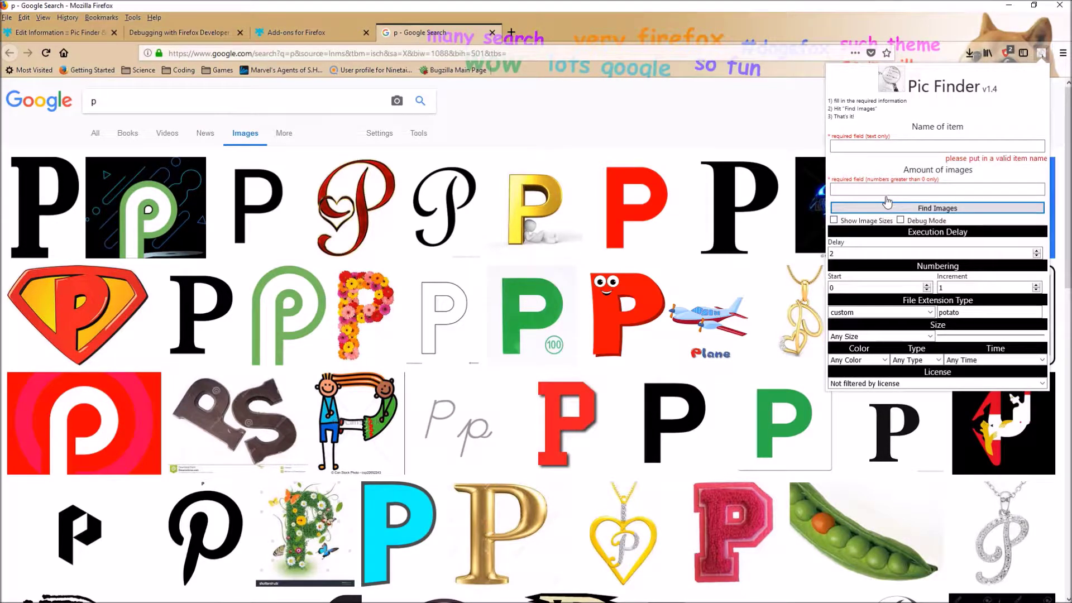
click(1001, 147)
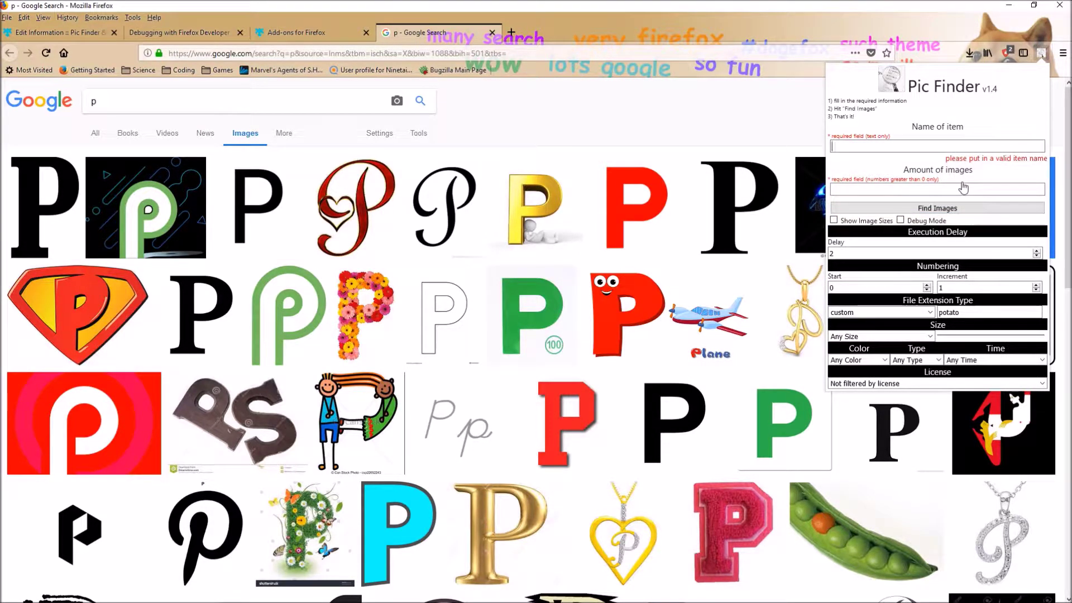
text(potaoto)
click(944, 185)
text(10)
click(895, 208)
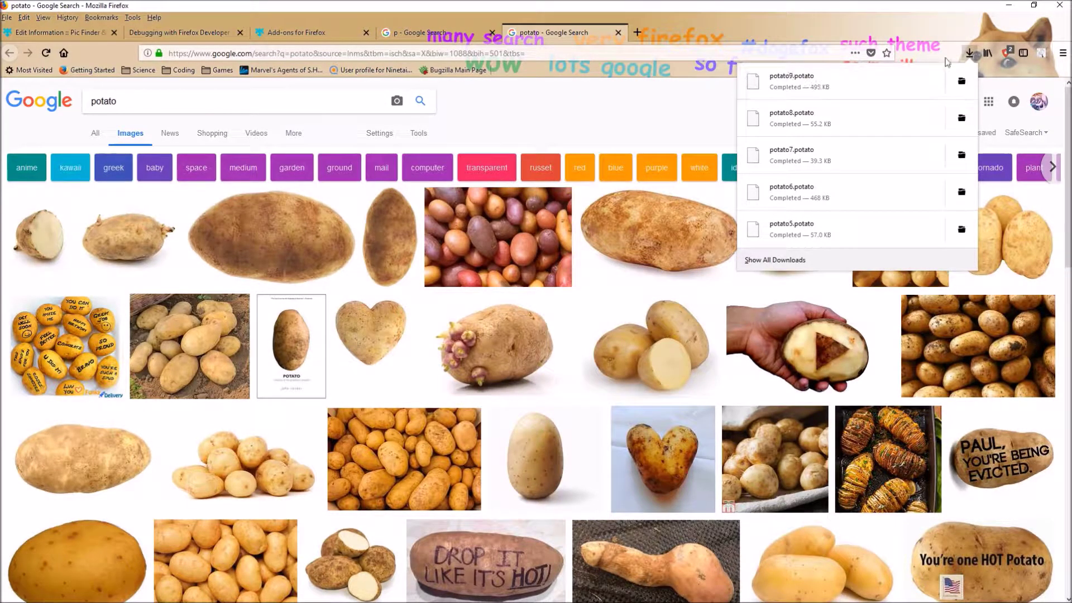
Step: Show Google's image search tools and compare their size, color, usage rights, type and time filters with those in Pic Finder
click(1040, 50)
click(1039, 50)
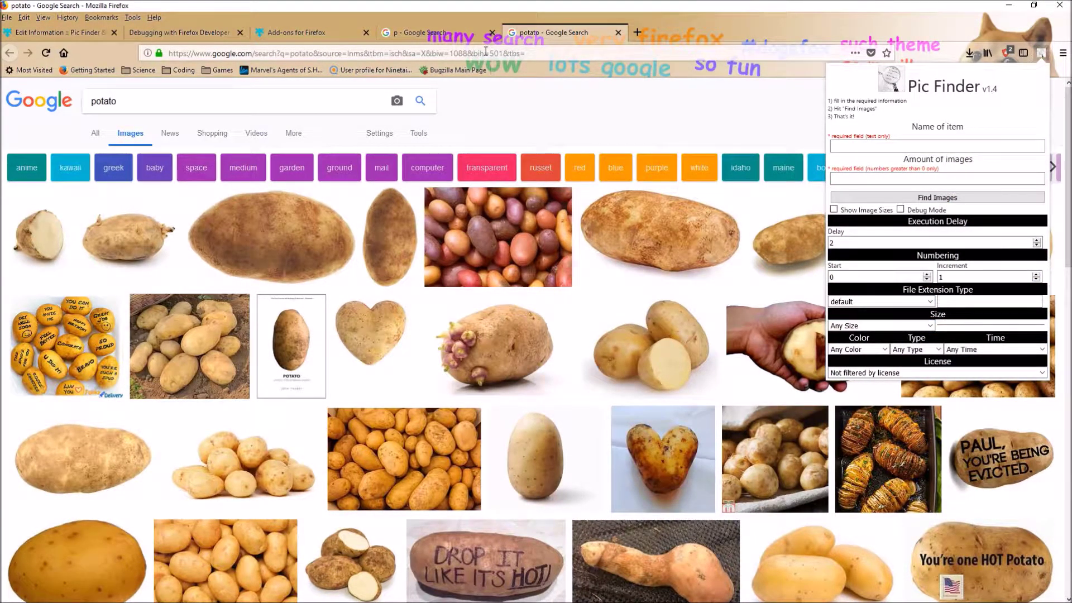
click(434, 134)
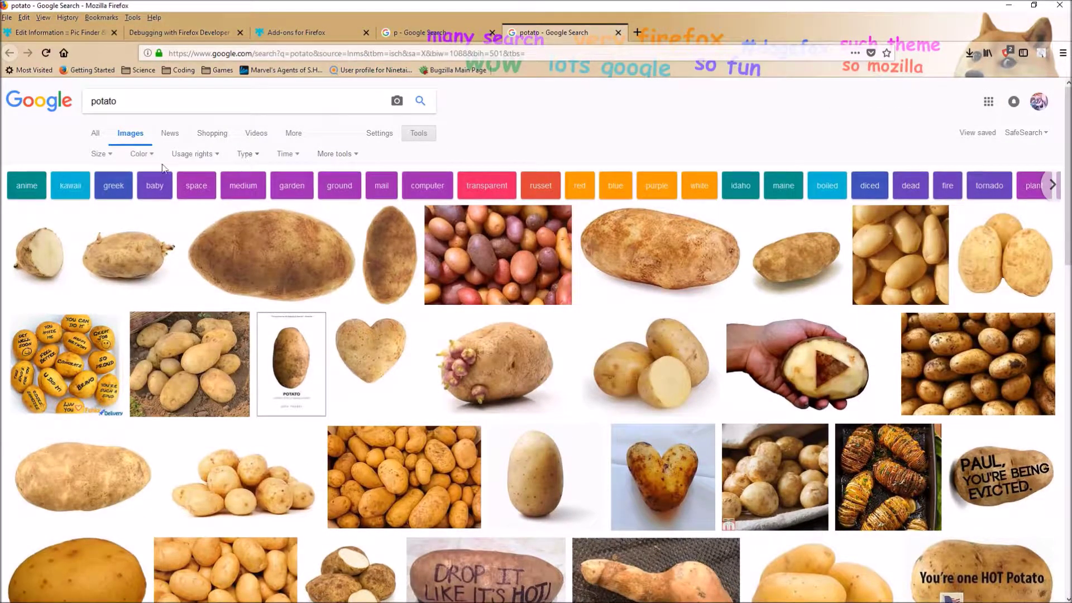
click(1042, 54)
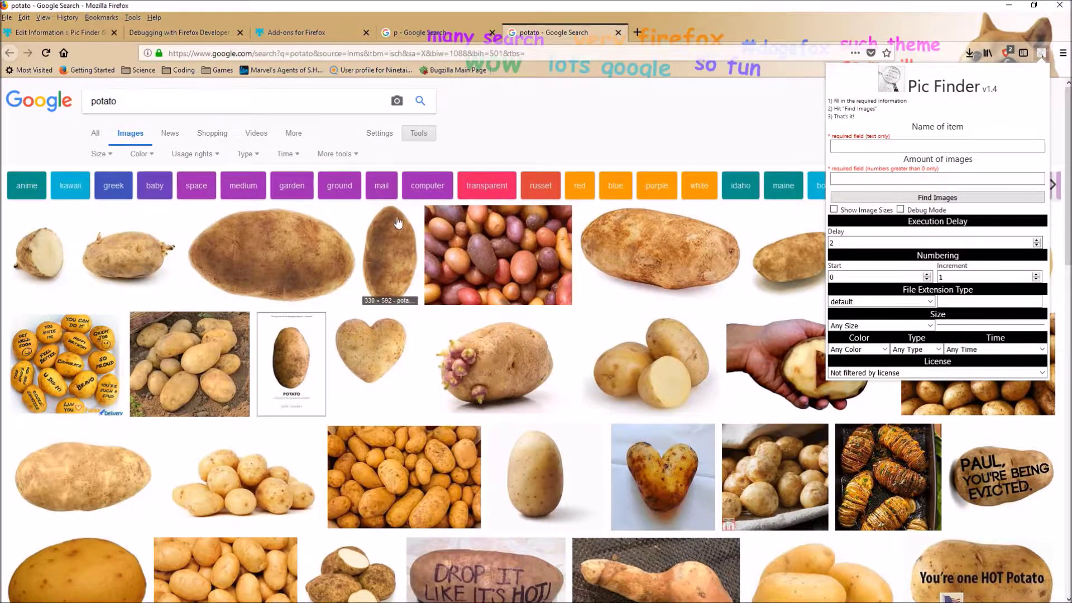
click(140, 154)
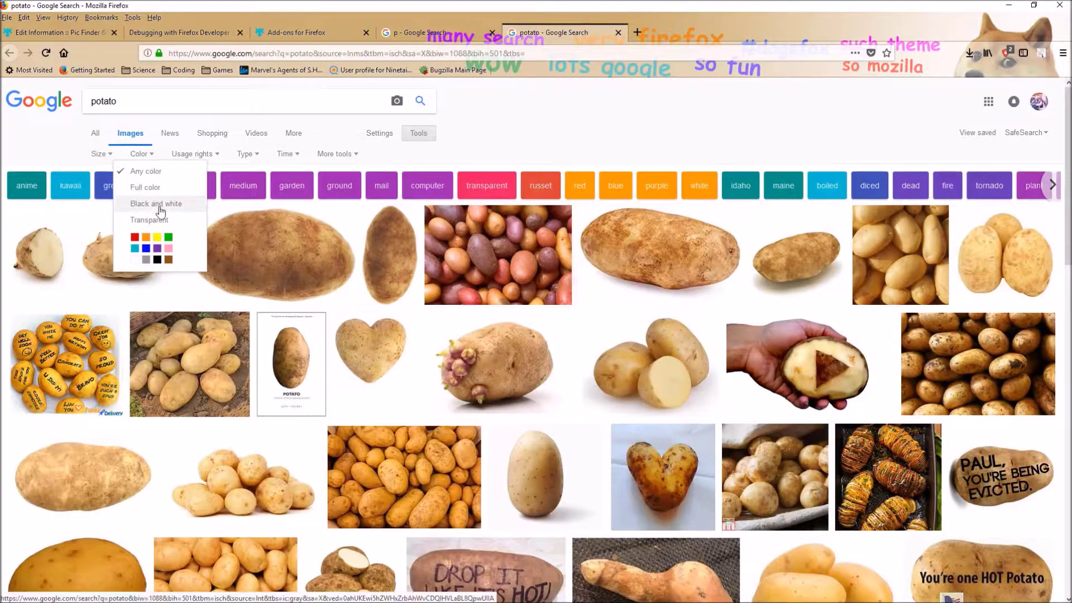
click(196, 154)
click(247, 156)
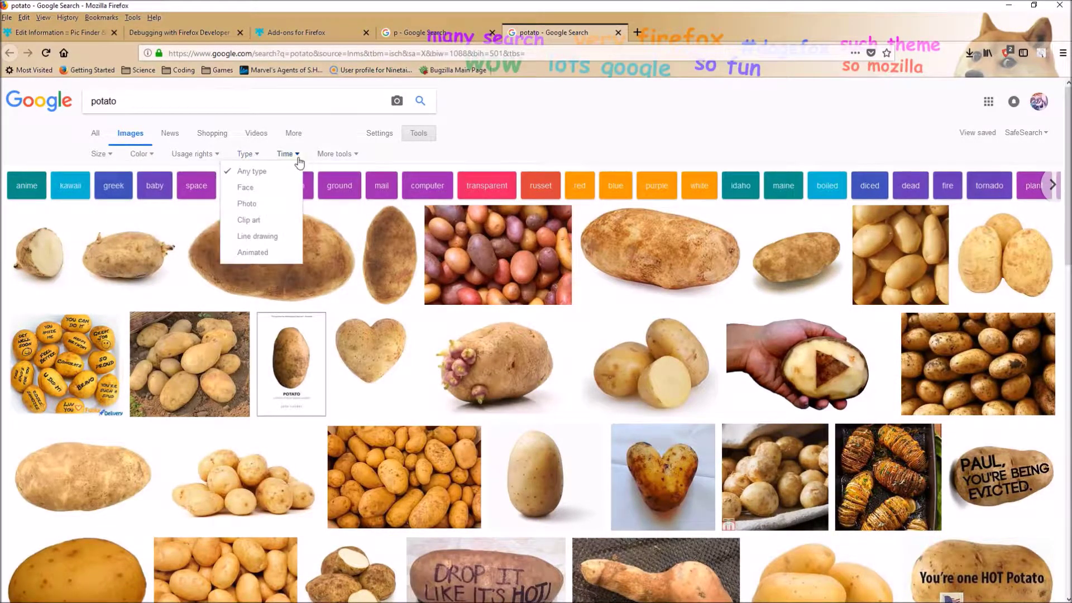
click(286, 155)
click(99, 154)
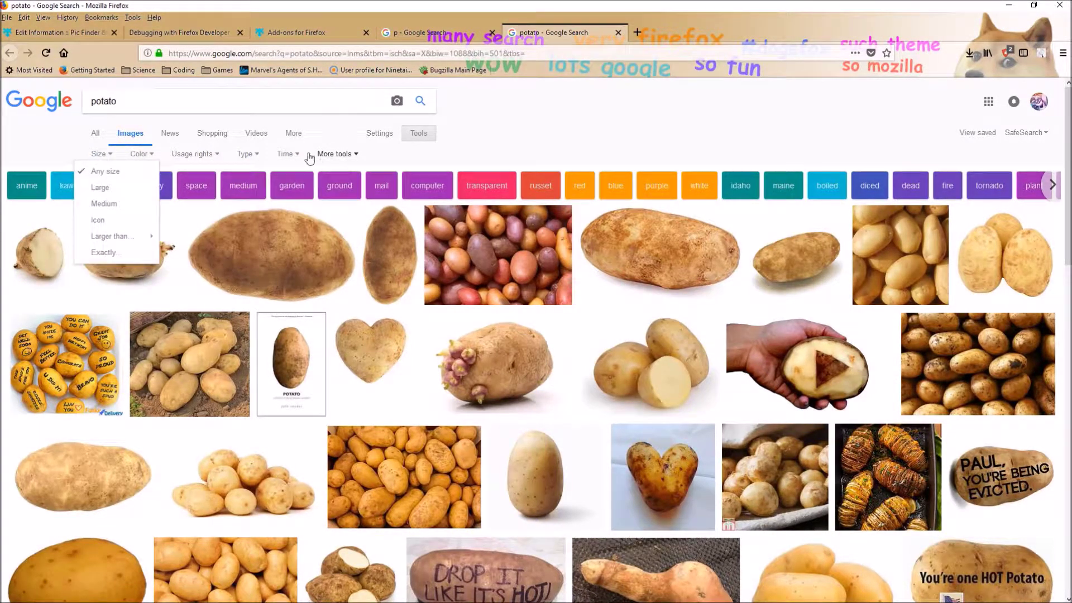
Step: Set Pic Finder's size filter to Larger Than 400x300
click(1041, 53)
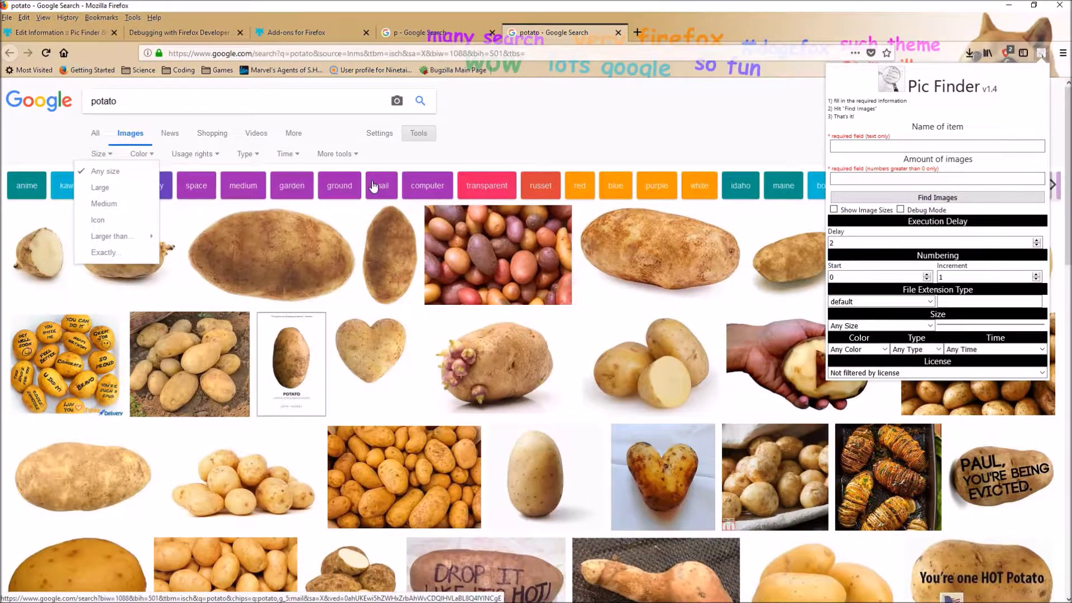
click(918, 326)
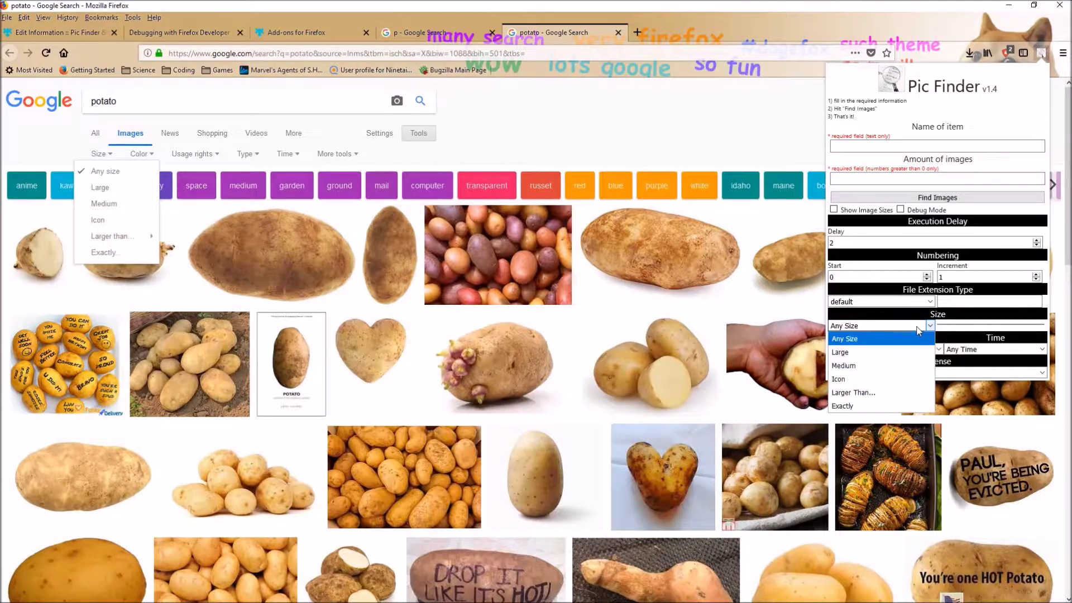
click(908, 392)
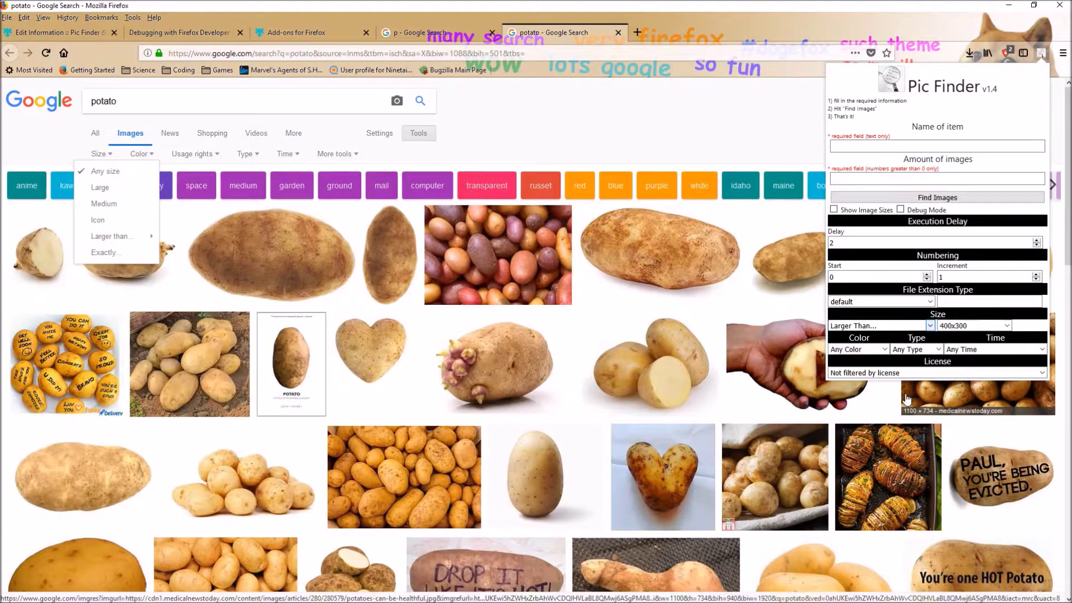
click(971, 327)
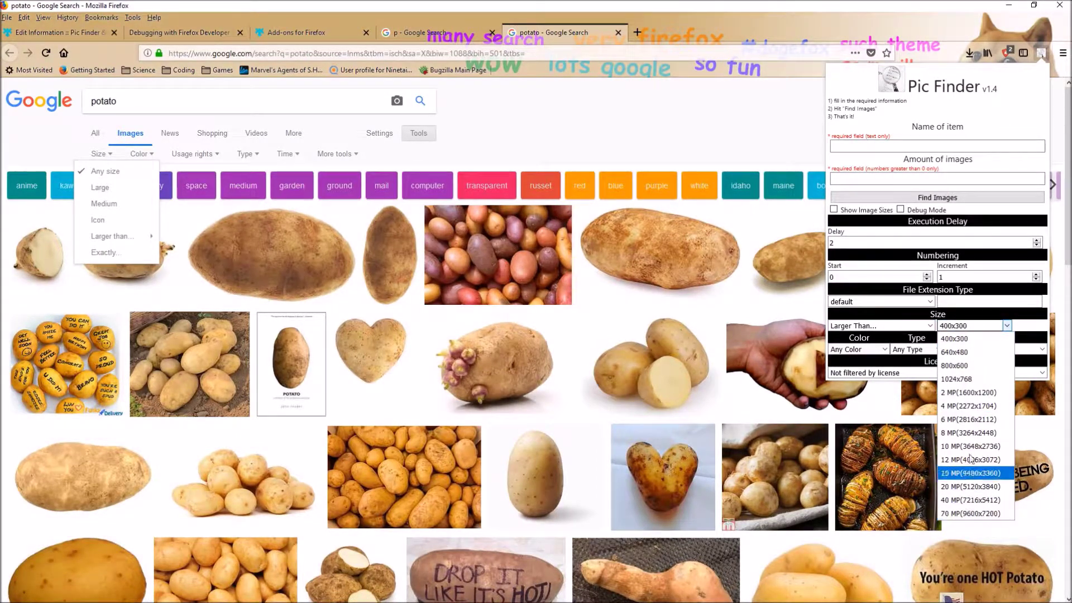
click(954, 338)
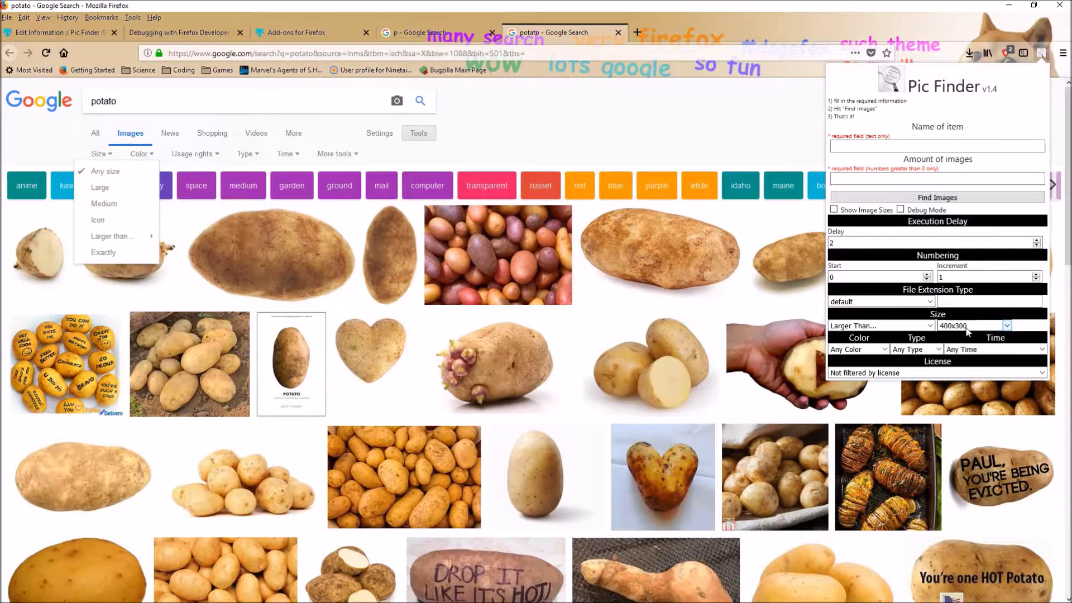
Step: Switch Pic Finder's size filter to Exactly and show its width and height fields
click(921, 327)
click(892, 407)
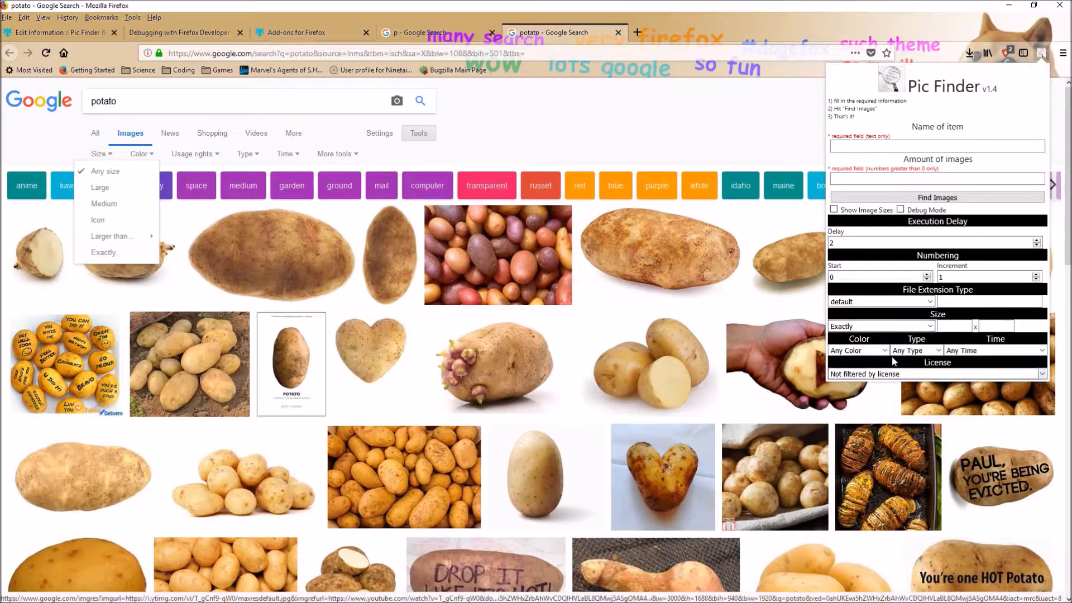
click(948, 325)
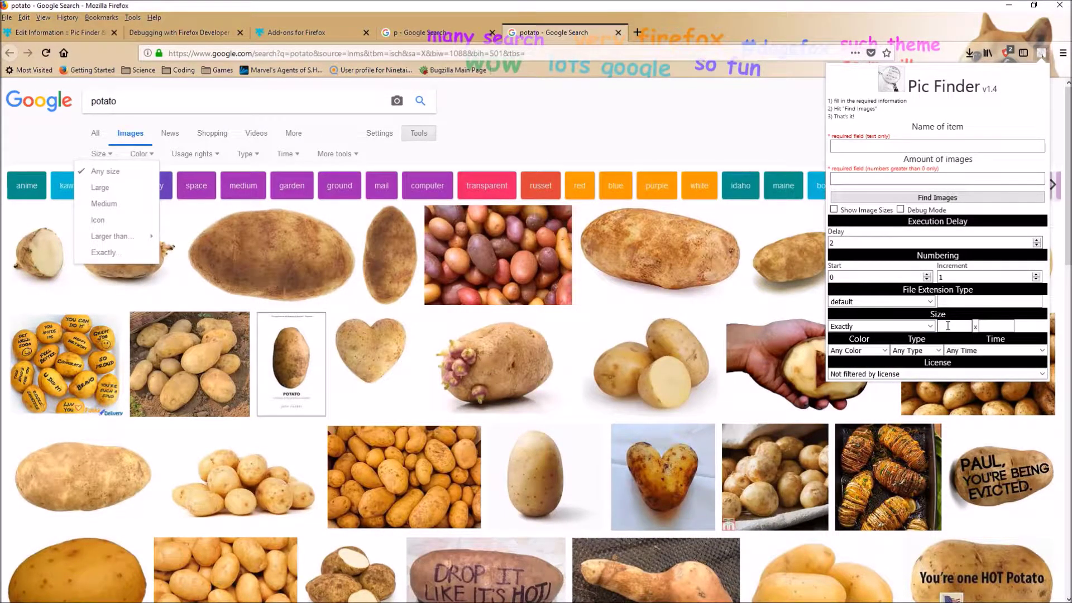
click(992, 330)
Step: Set Pic Finder's size filter to Larger Than 1024x768 and the file extension type to jpg
click(922, 327)
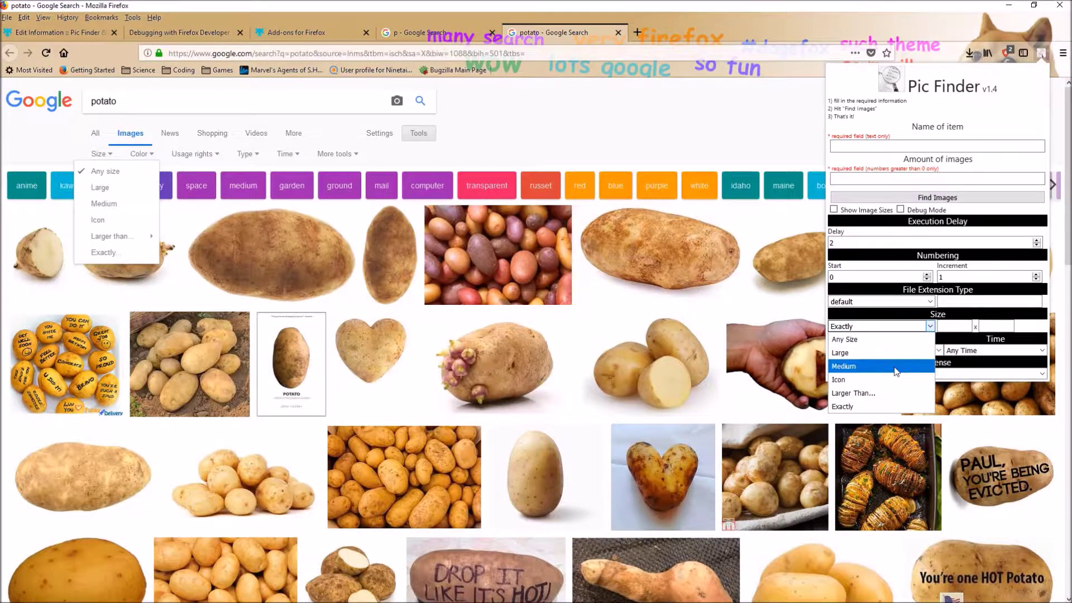
click(893, 393)
click(972, 329)
click(971, 380)
click(918, 304)
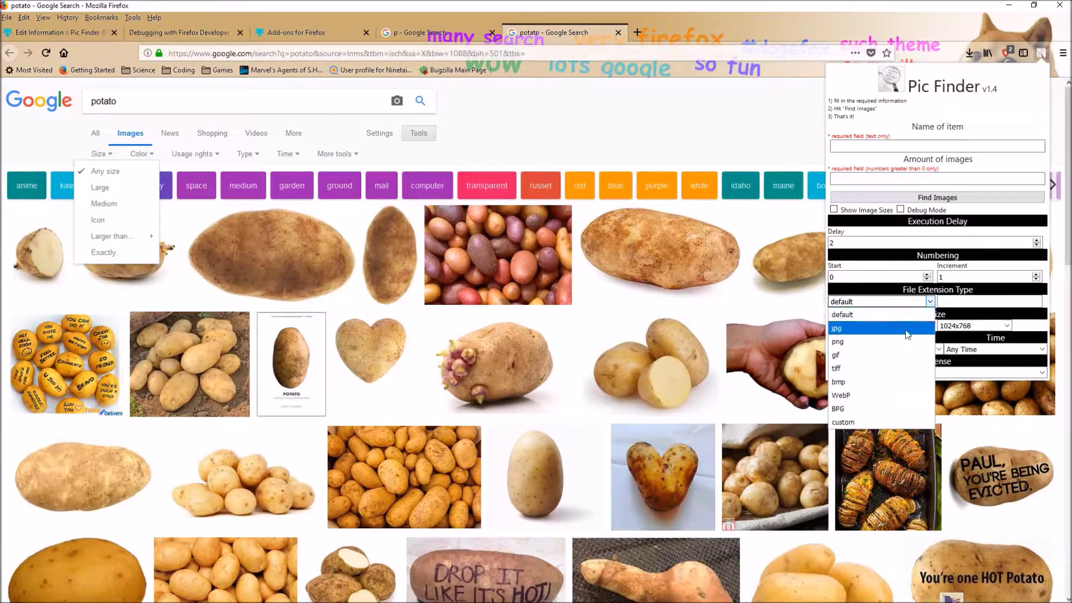
click(837, 327)
Step: Enter text as the item name, 10 as the amount of images and 9 as the numbering start
click(874, 145)
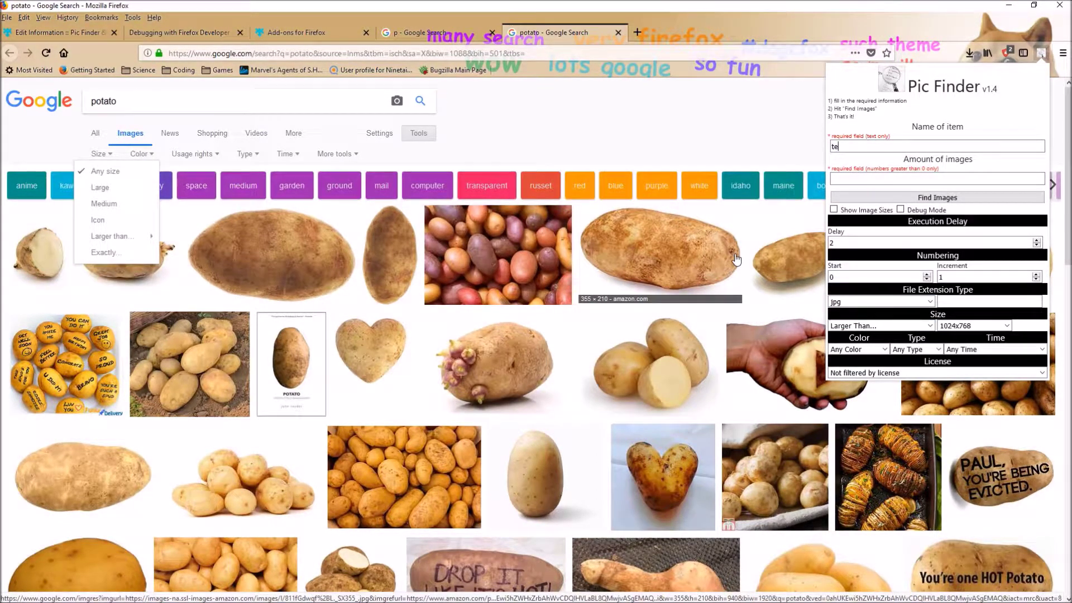
key(Tab)
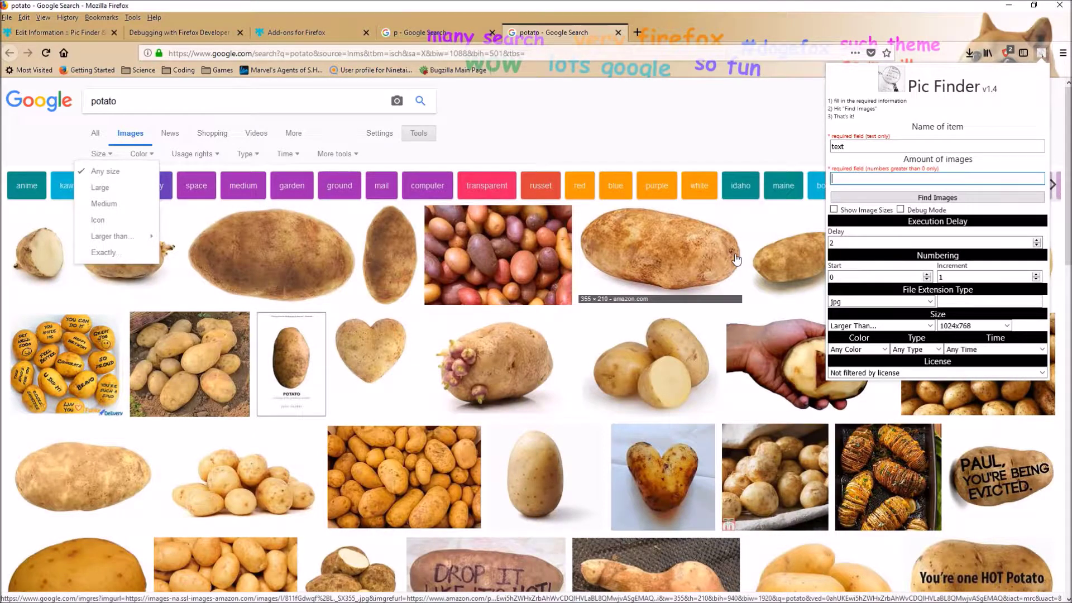
text(10)
key(Tab)
text(9)
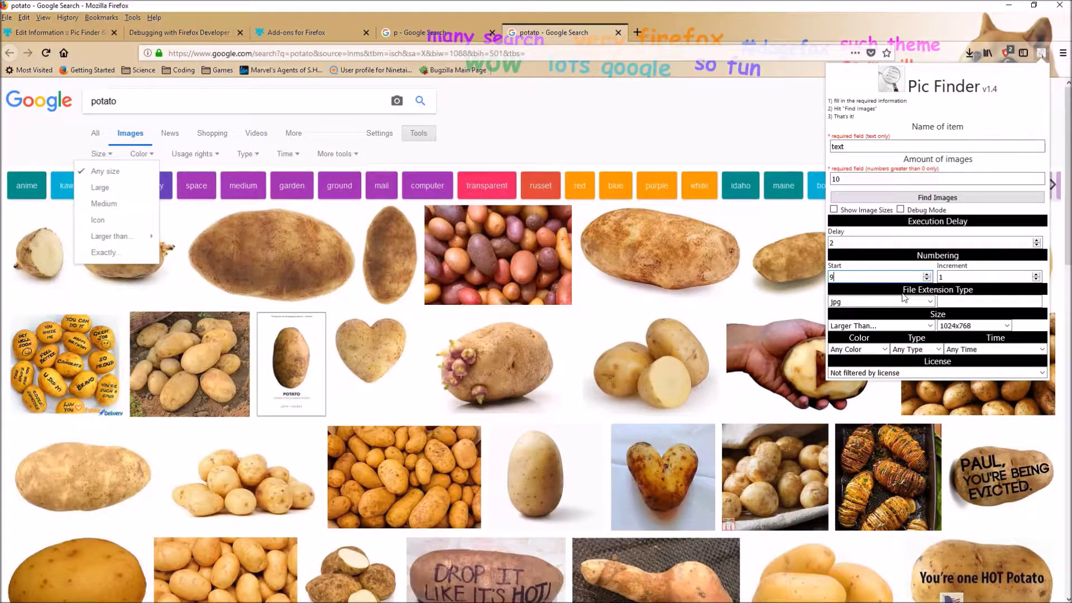
Step: Find the images, check the downloaded files in the Downloads folder and return to the browser
click(903, 198)
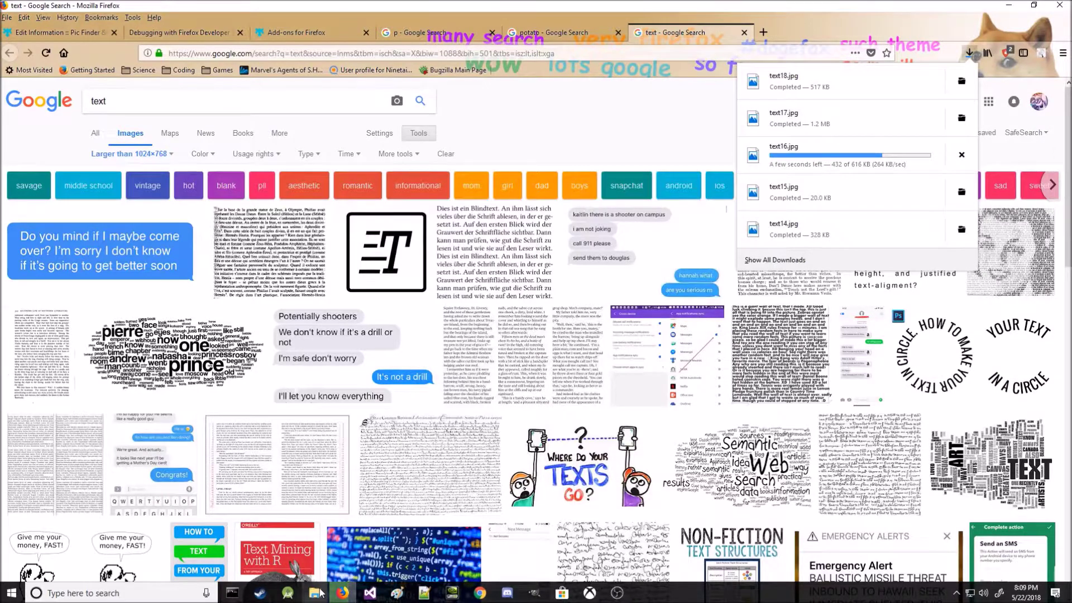
click(320, 593)
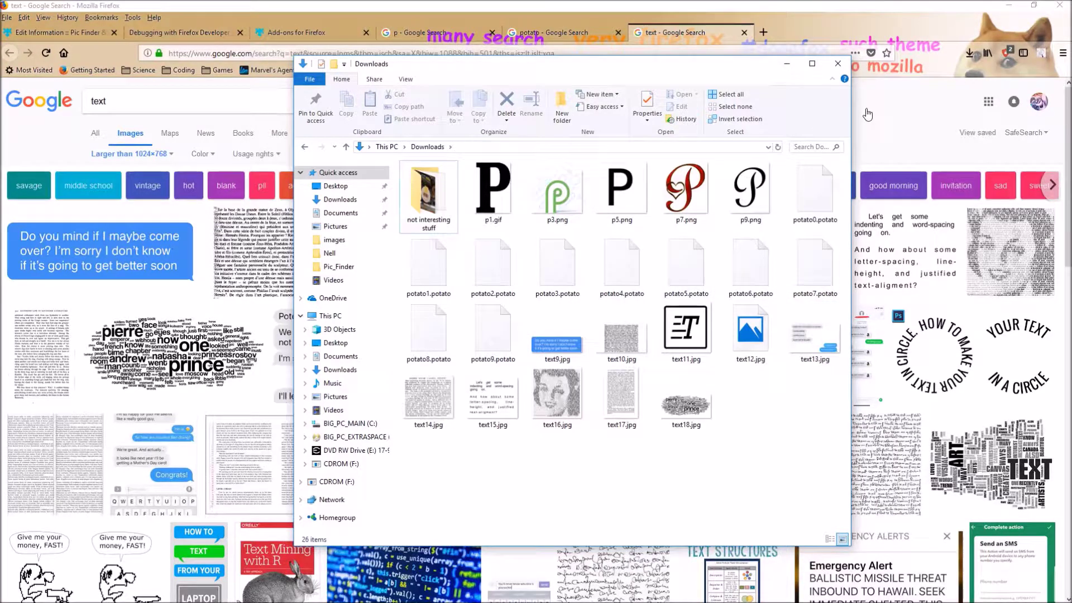
click(1015, 64)
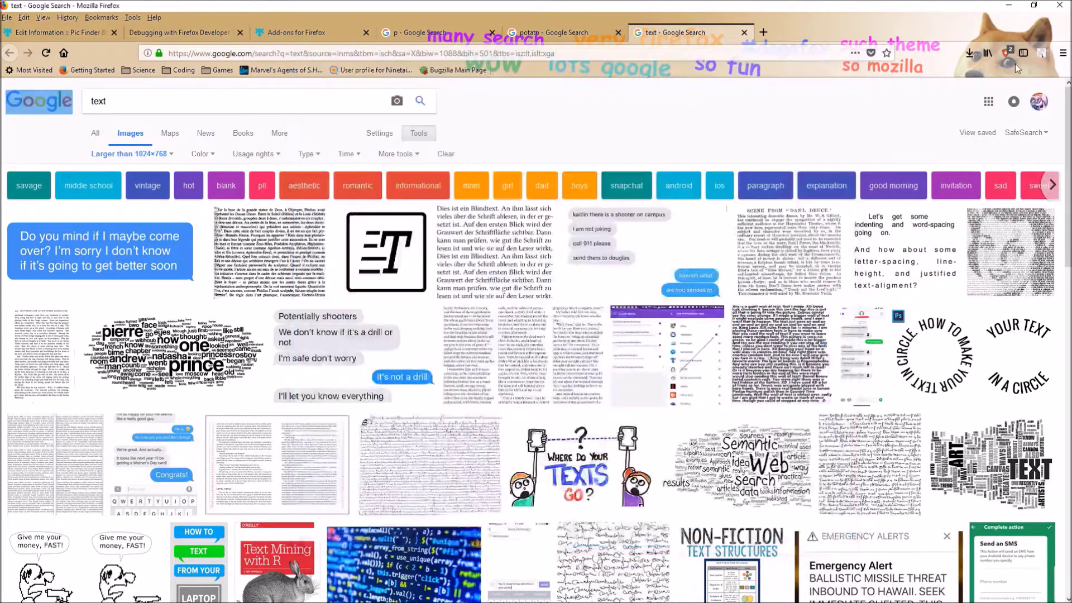
Step: Reopen Pic Finder and examine its color, type, time and license options, comparing the license options with Google's usage rights filter
click(1042, 53)
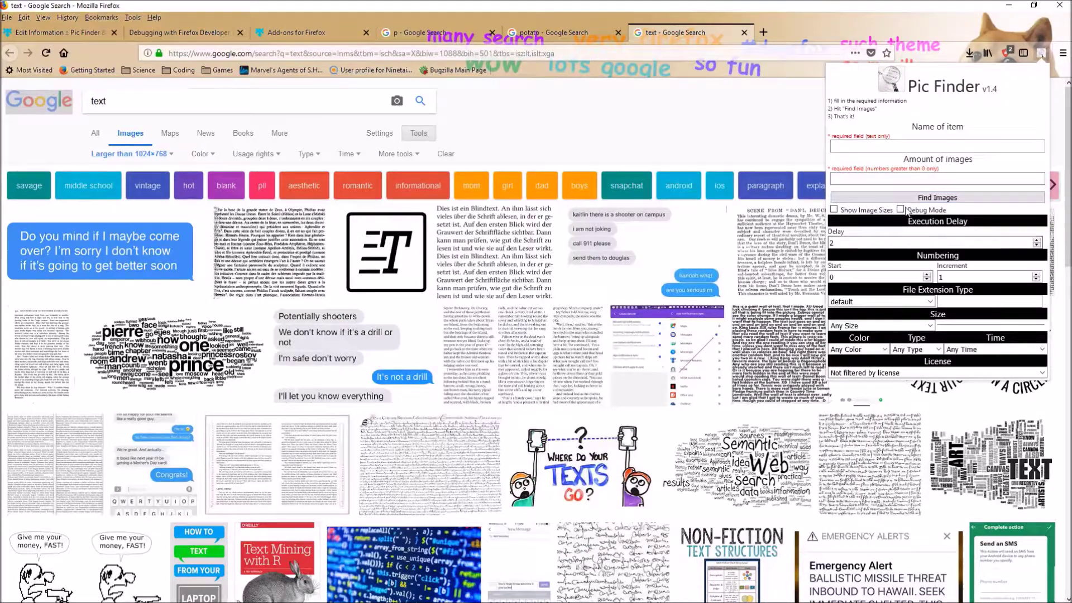
click(873, 350)
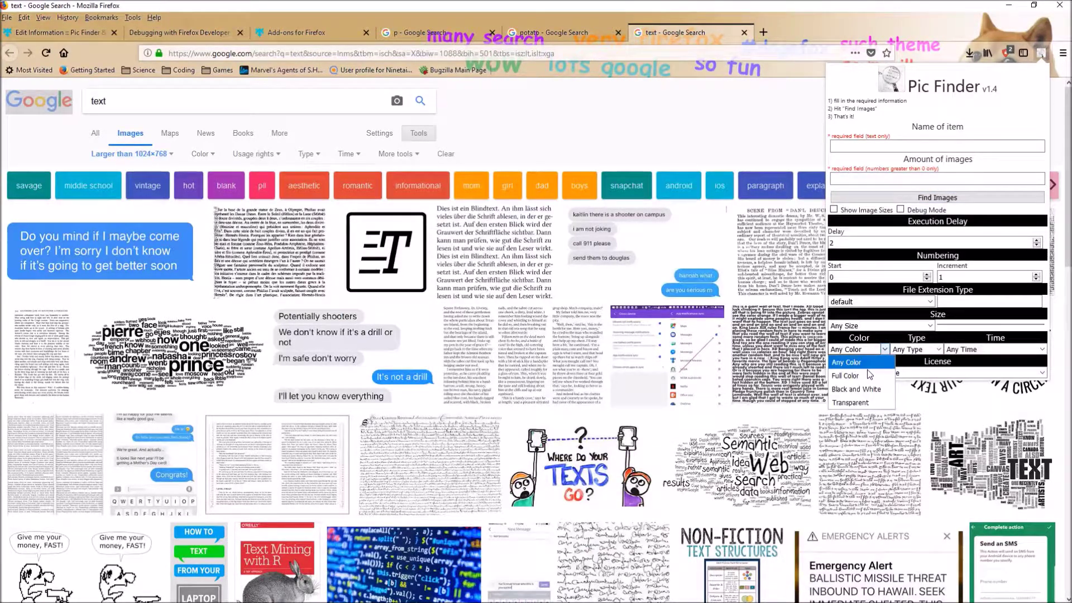
click(887, 350)
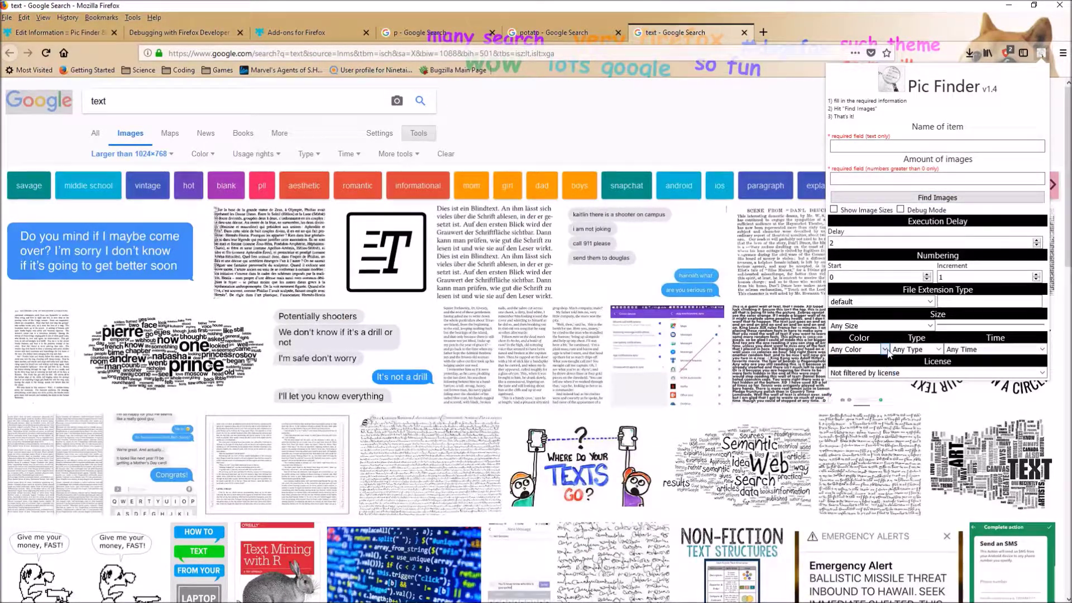
click(916, 350)
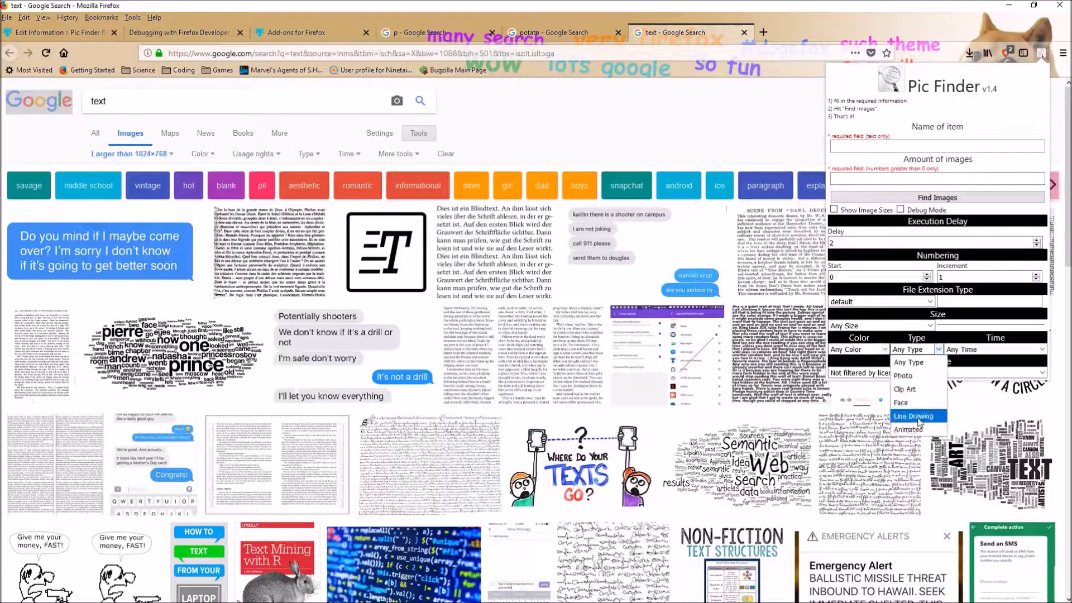
click(969, 351)
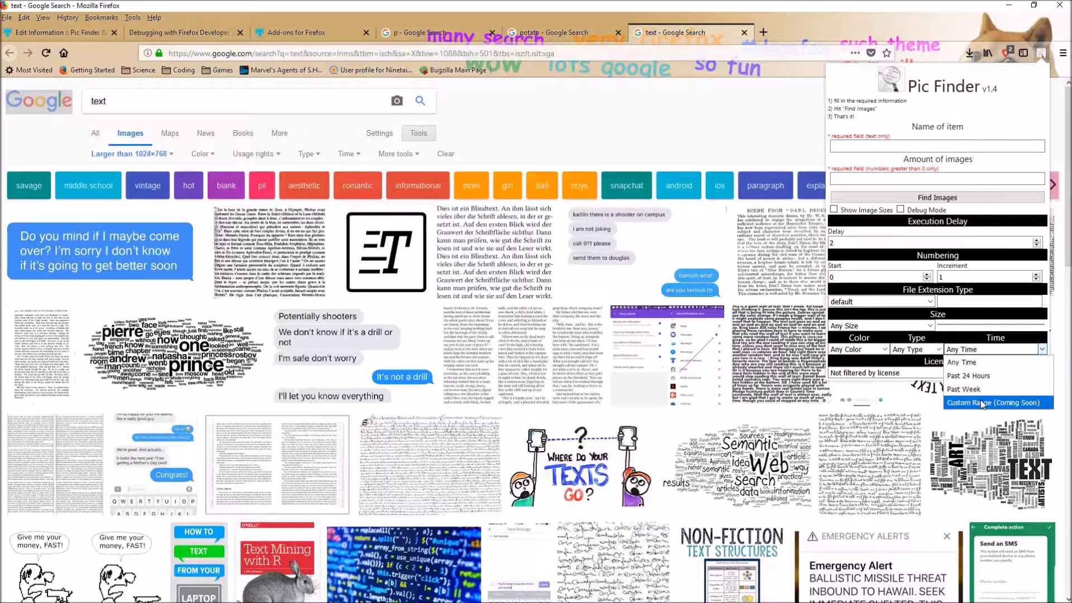
click(963, 350)
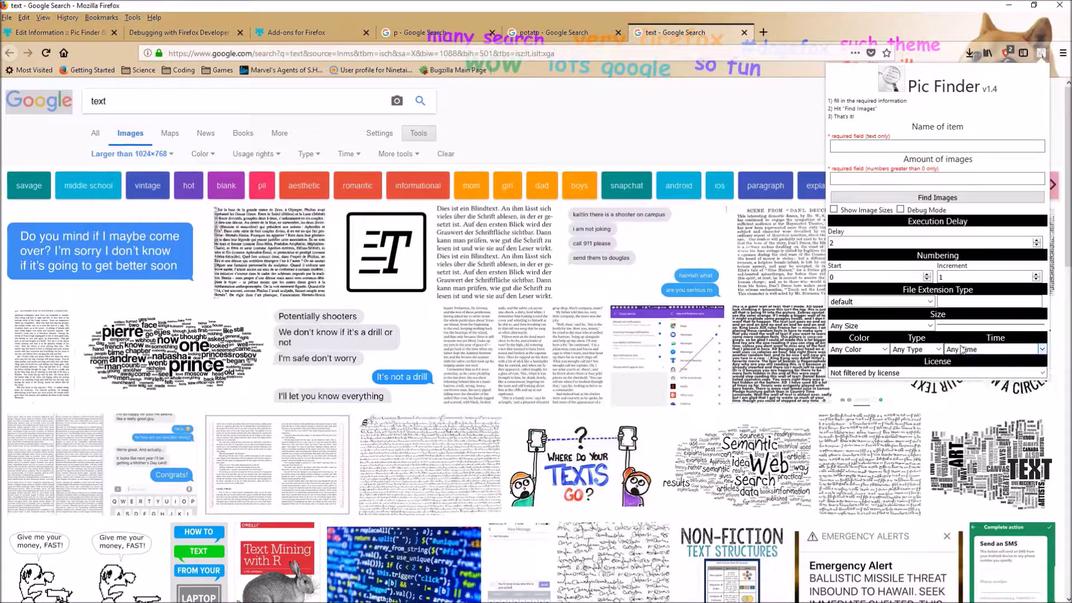
click(947, 376)
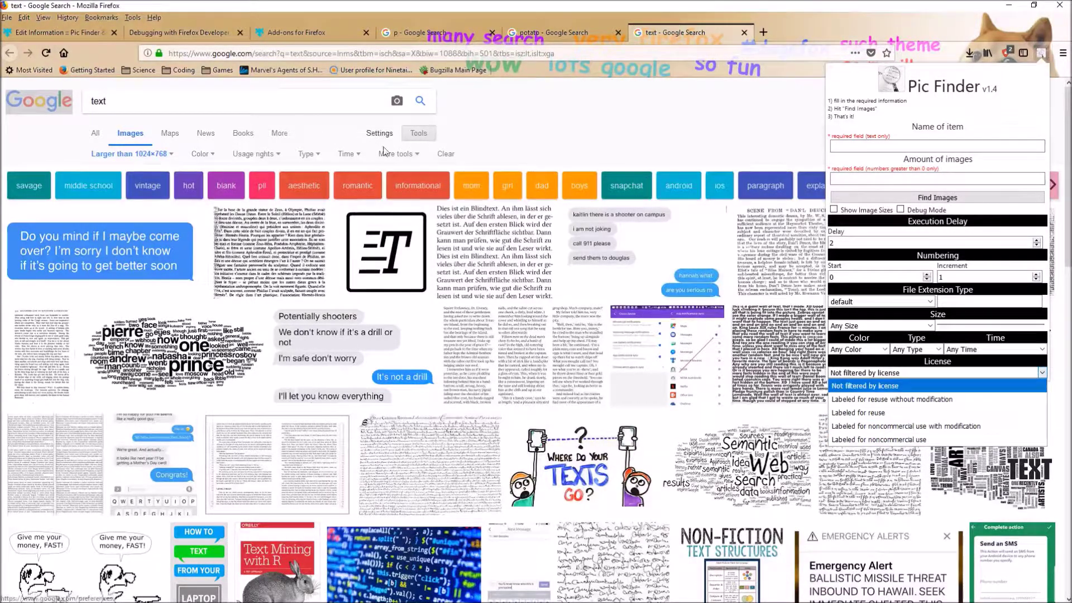
click(254, 155)
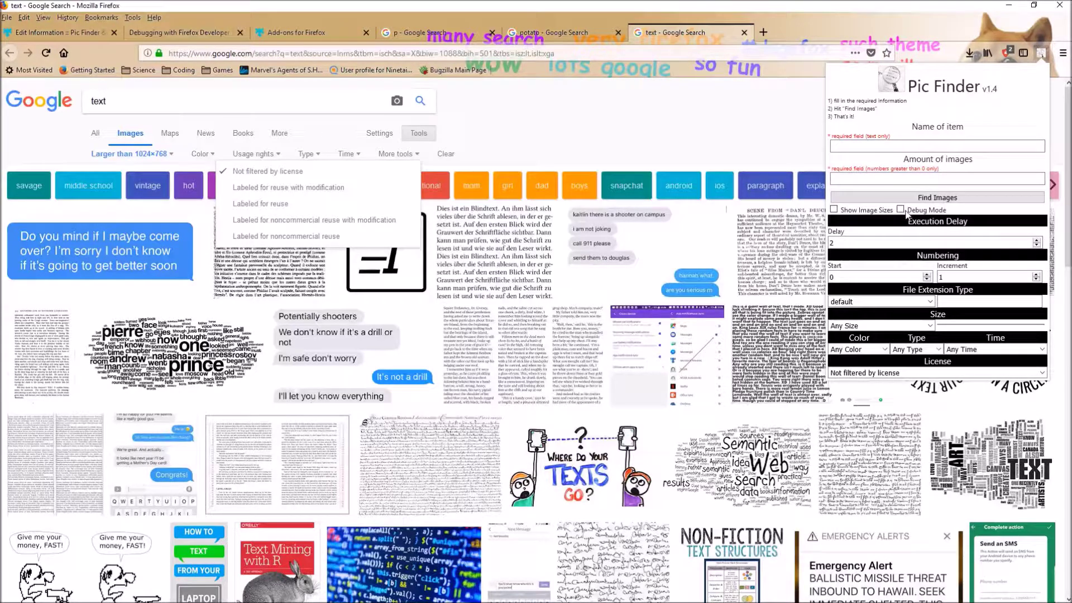
Step: Enter pop as the item name and 20 as the amount, enable Debug Mode, and find the images
click(868, 150)
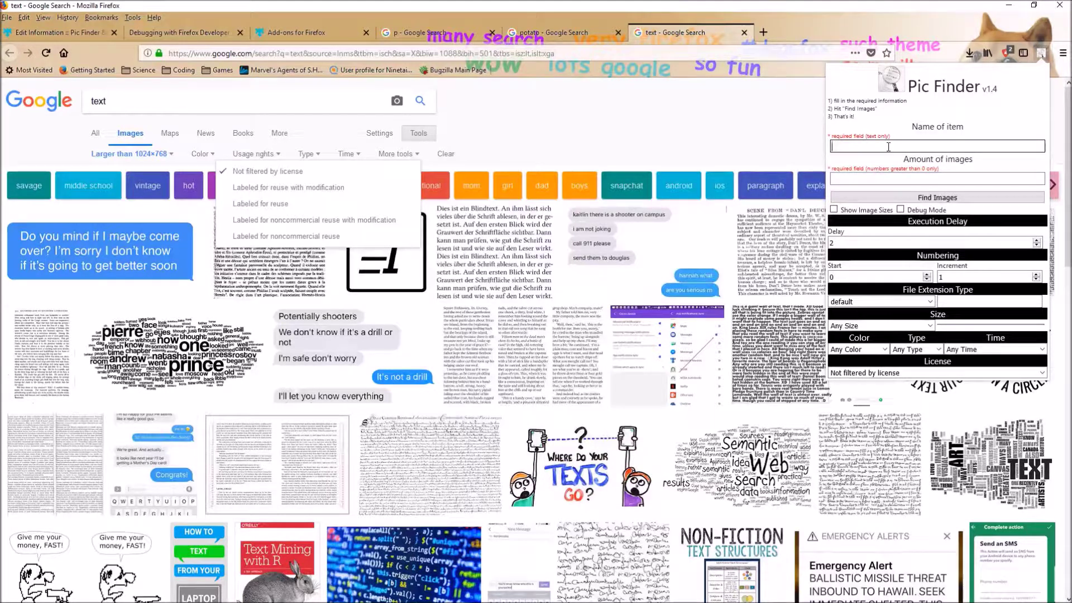
key(Tab)
text(20)
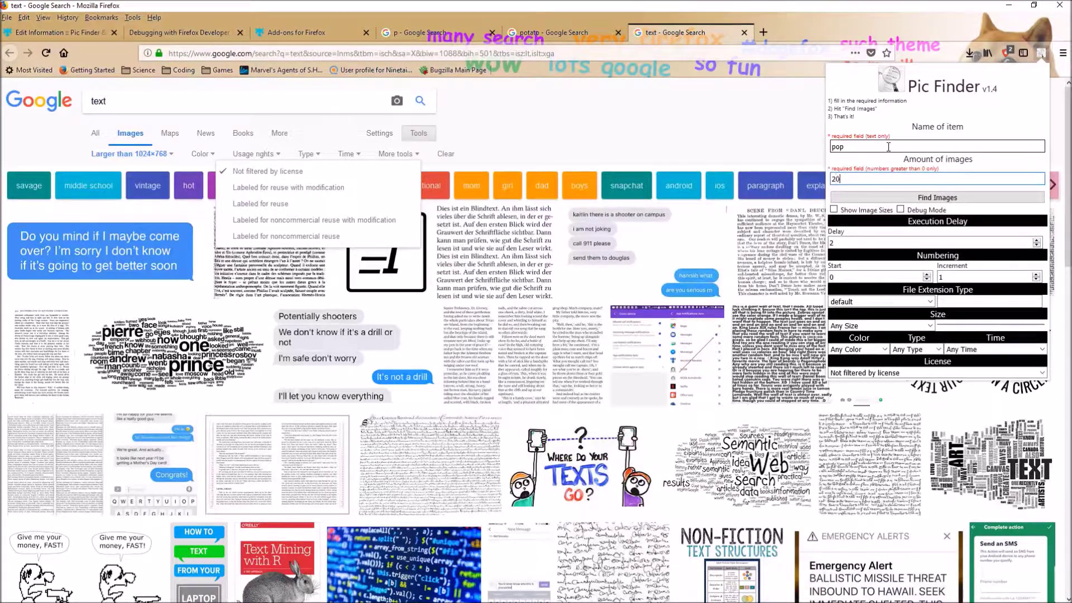
click(900, 209)
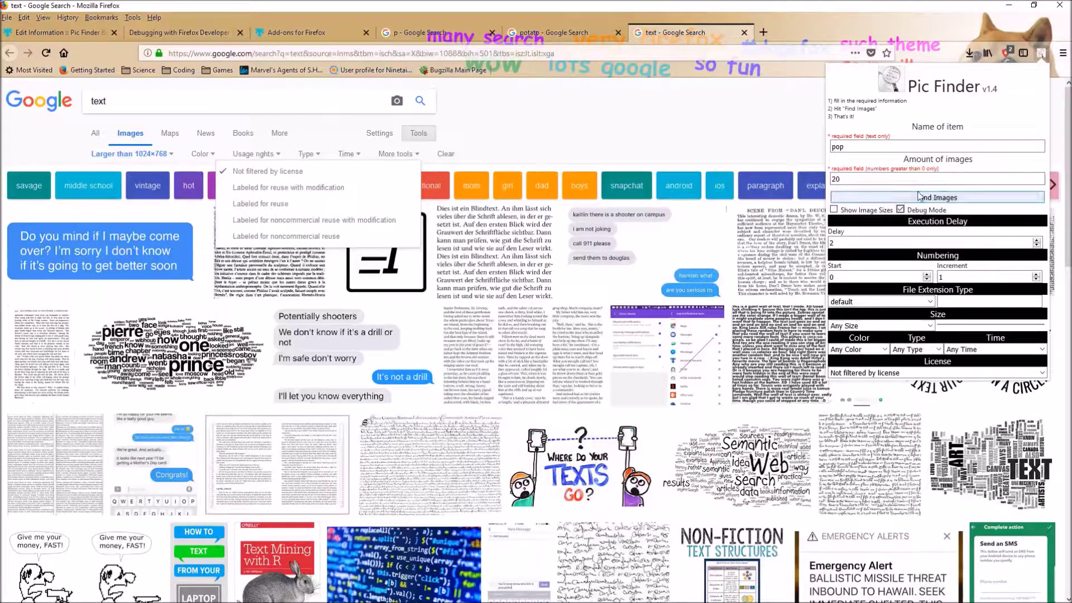
click(919, 196)
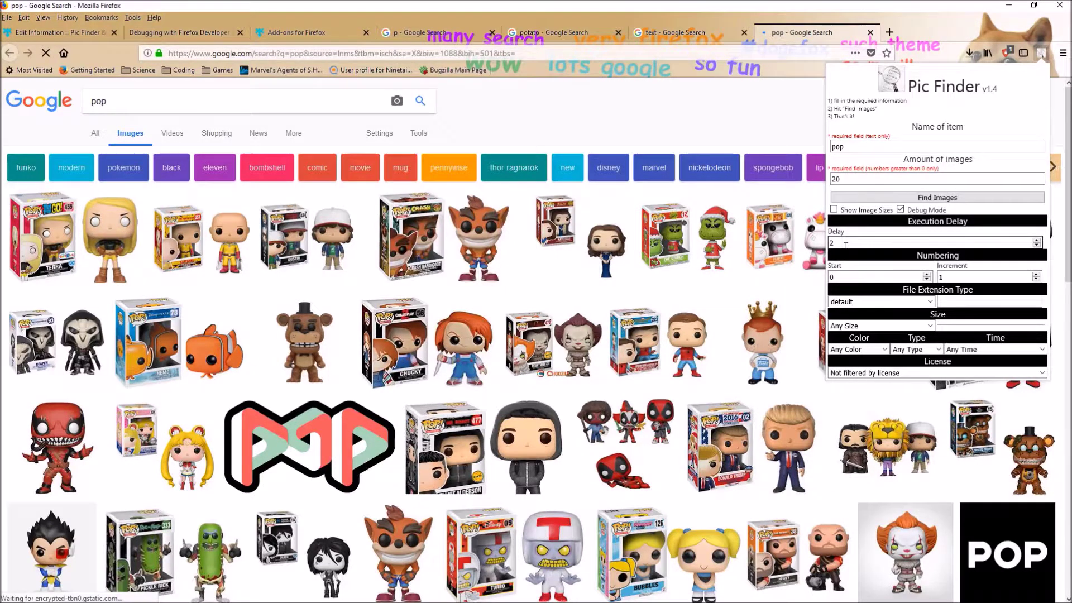
Step: Open the web console for the pop results page and examine Pic Finder's startup and search parameter messages
key(ctrl+shift+k)
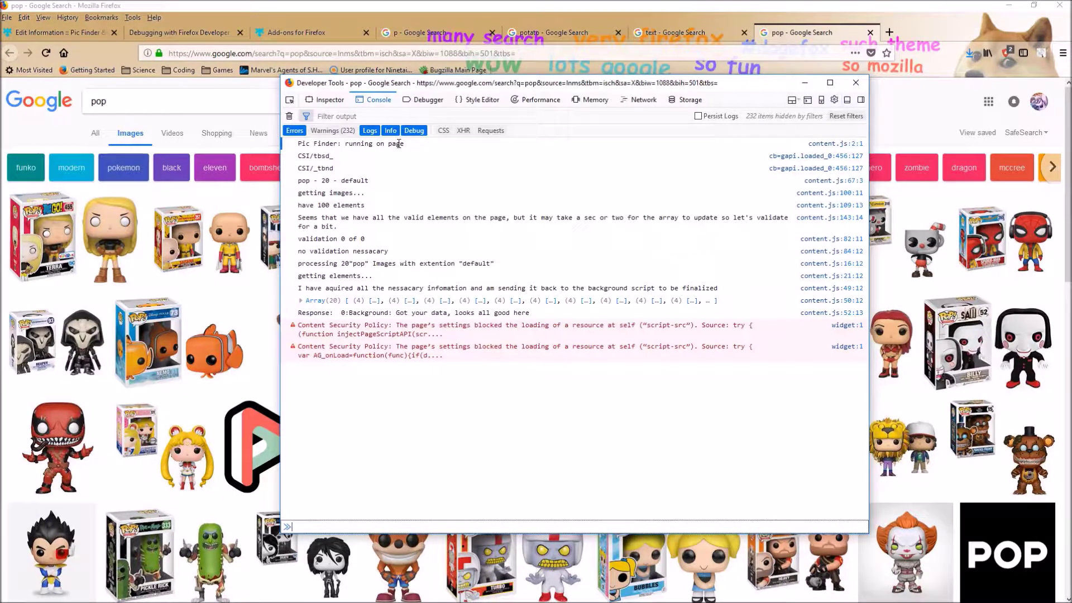
drag(405, 145, 356, 138)
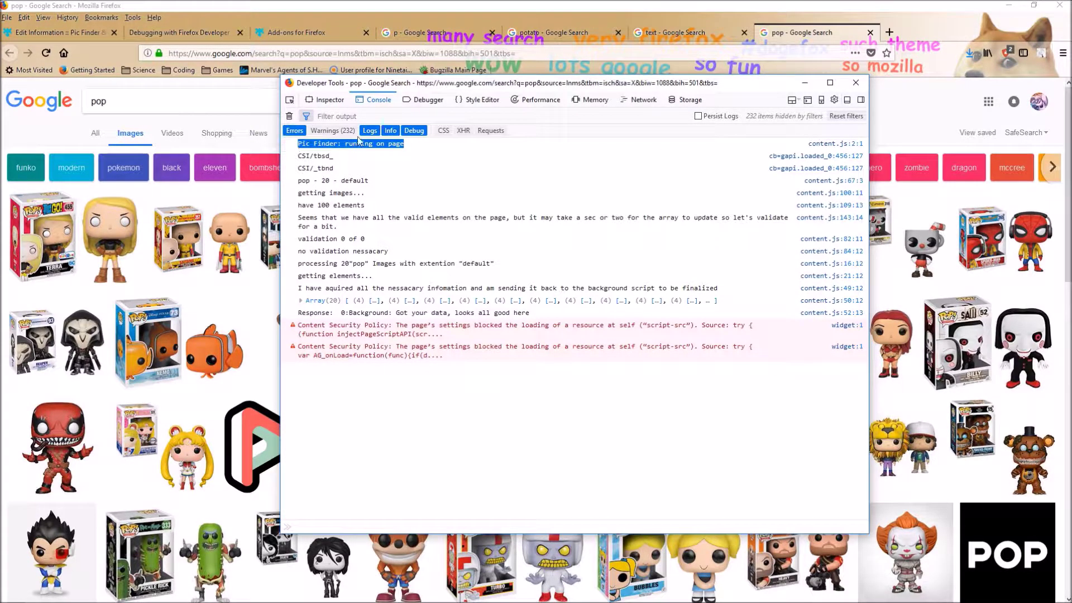
drag(297, 180, 310, 180)
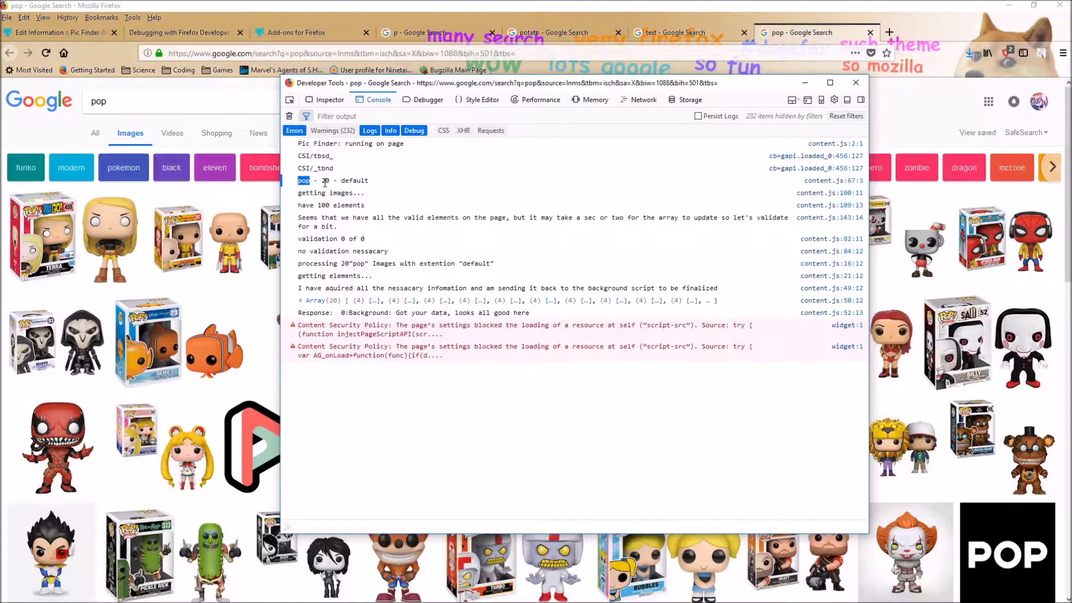
double_click(345, 182)
click(345, 185)
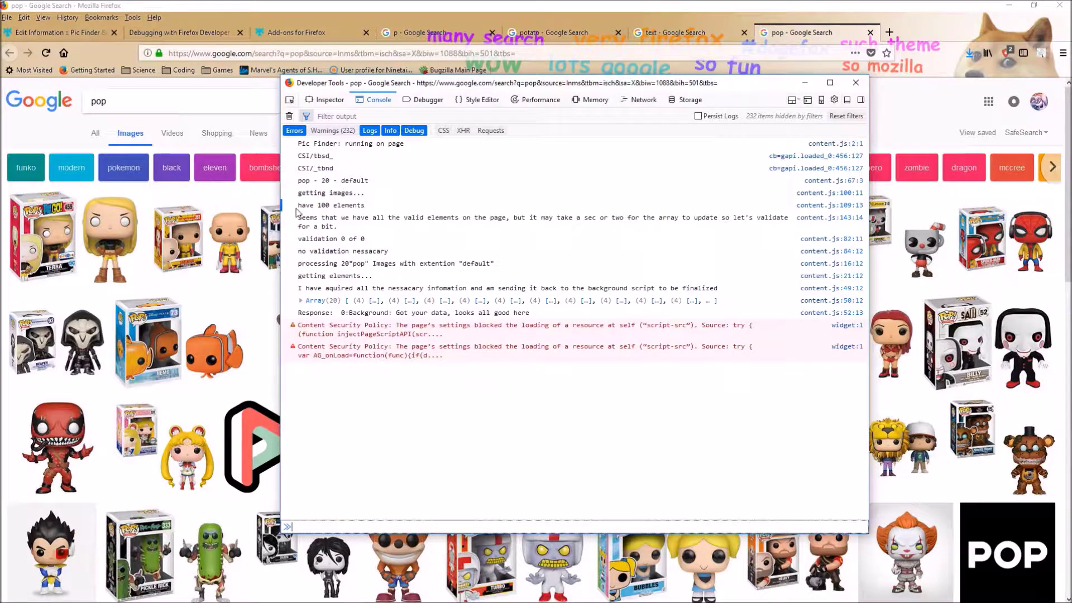
Step: Read through the console messages on getting images, validation, processing and sending the data to the background script
drag(298, 193, 373, 197)
click(328, 205)
drag(302, 204, 366, 205)
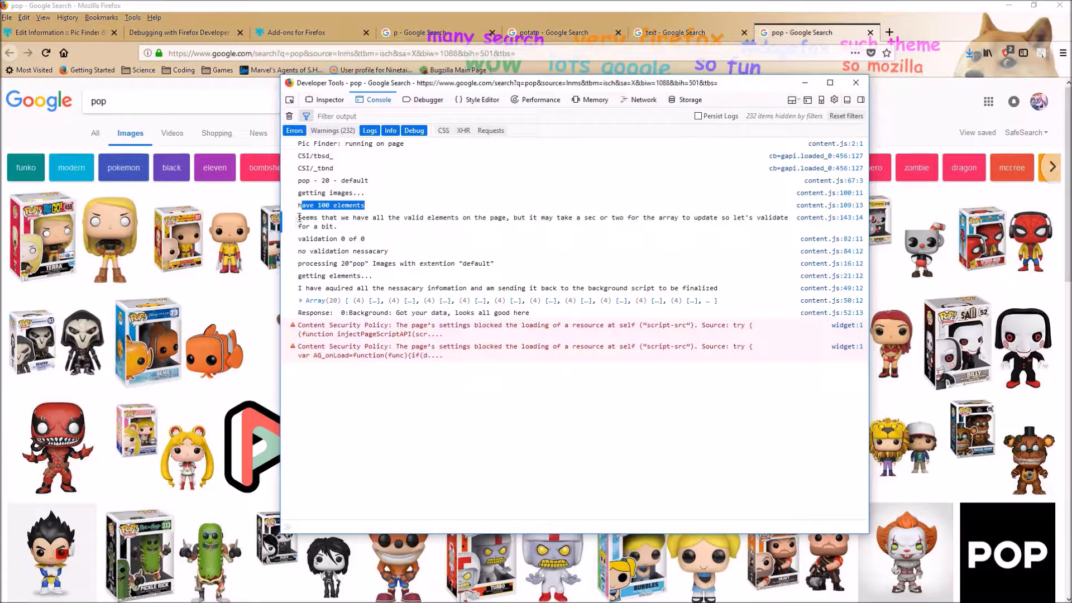
drag(300, 217, 338, 228)
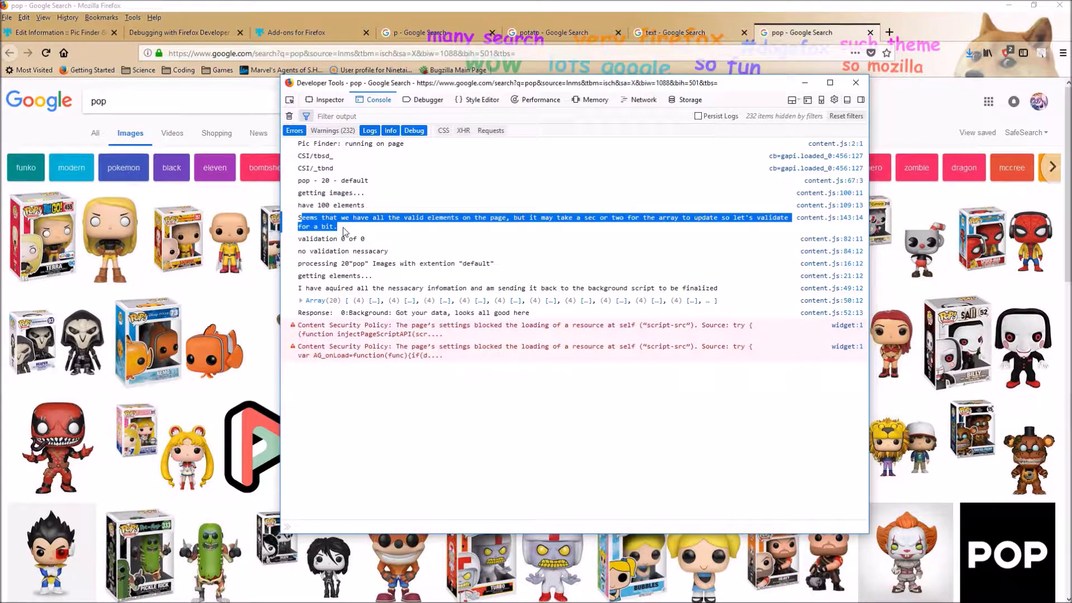
click(344, 230)
drag(298, 239, 385, 239)
drag(303, 251, 389, 251)
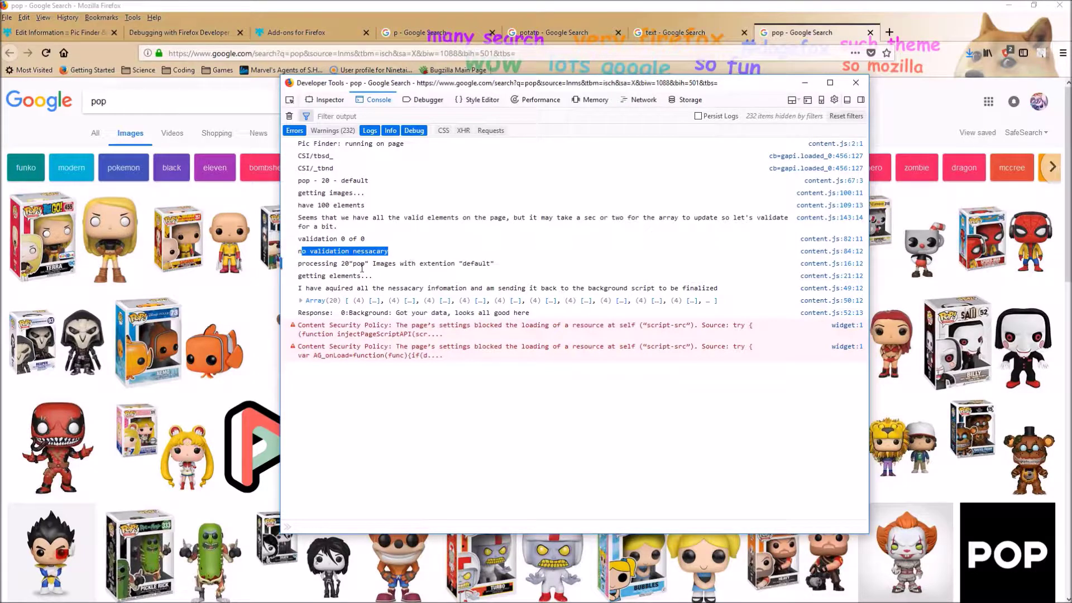
drag(298, 264, 517, 262)
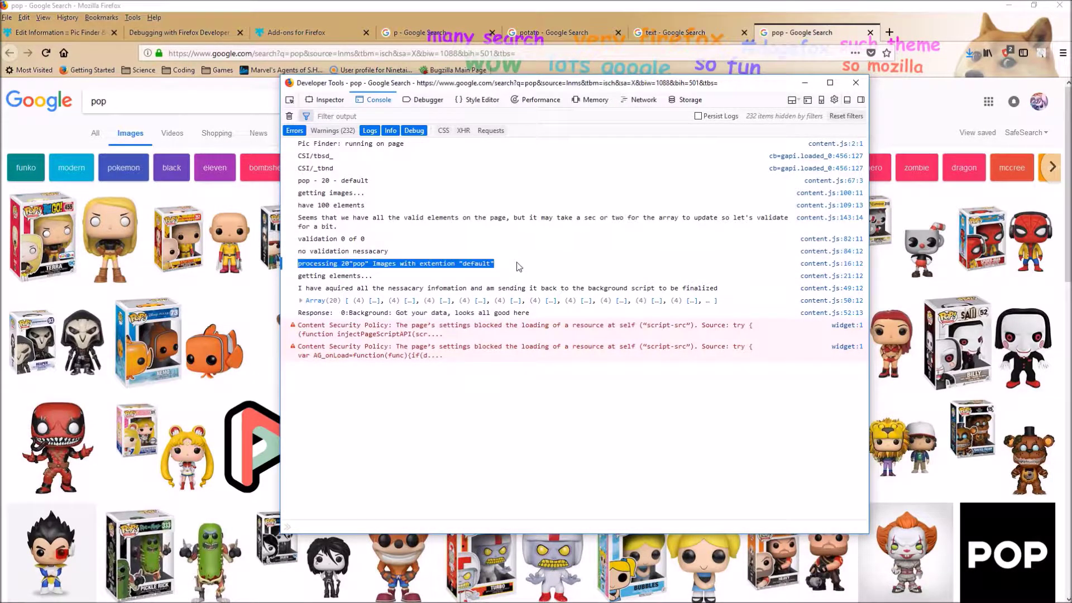
drag(299, 275, 456, 279)
click(456, 279)
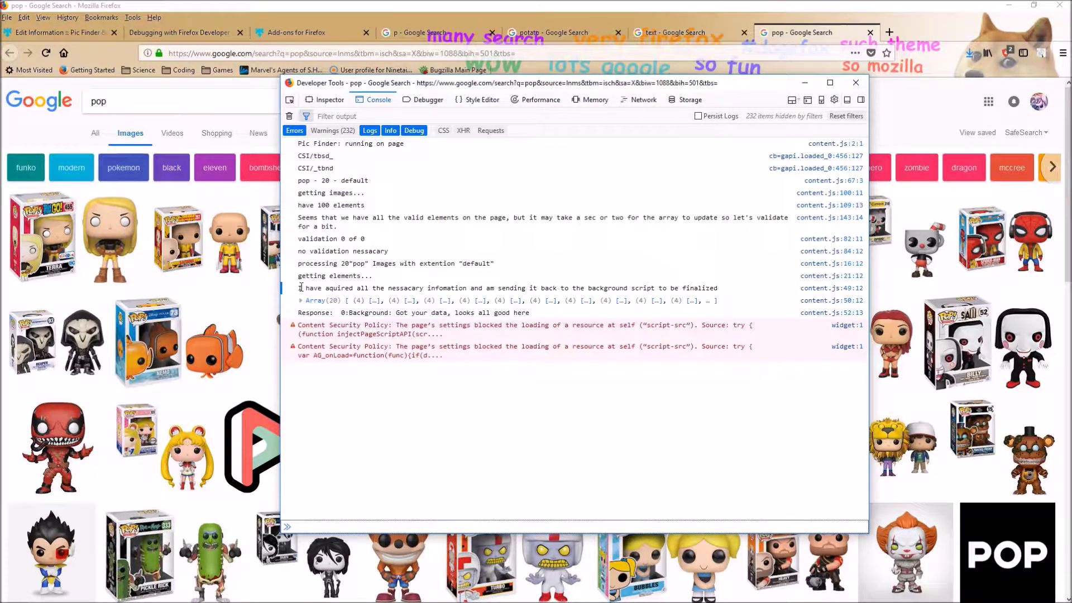
drag(301, 287, 725, 296)
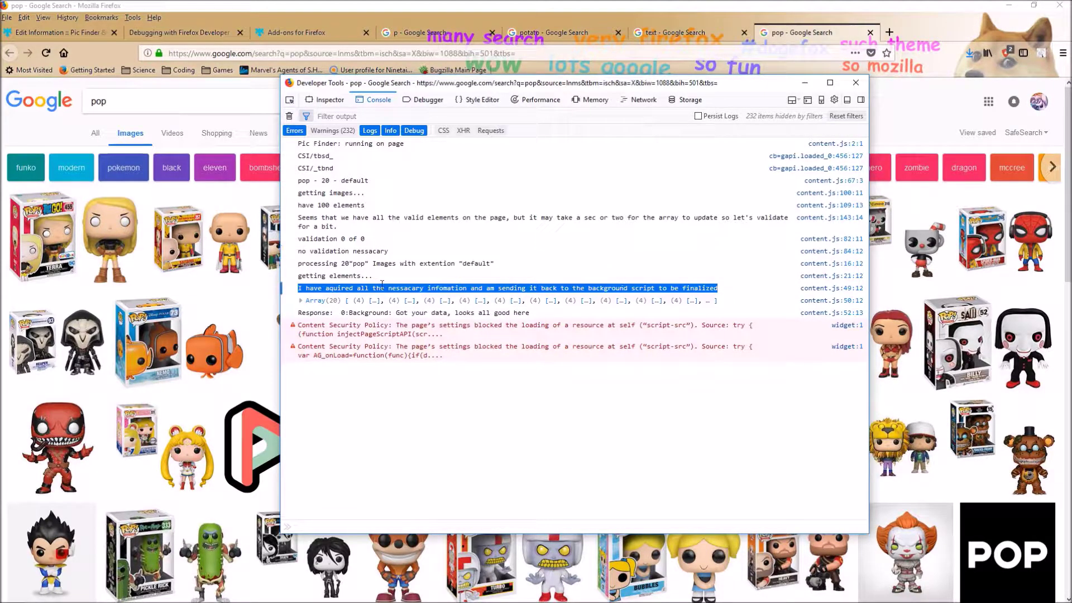
Step: Expand the logged image array and its first entry to inspect the stored data, and collapse the array
click(314, 302)
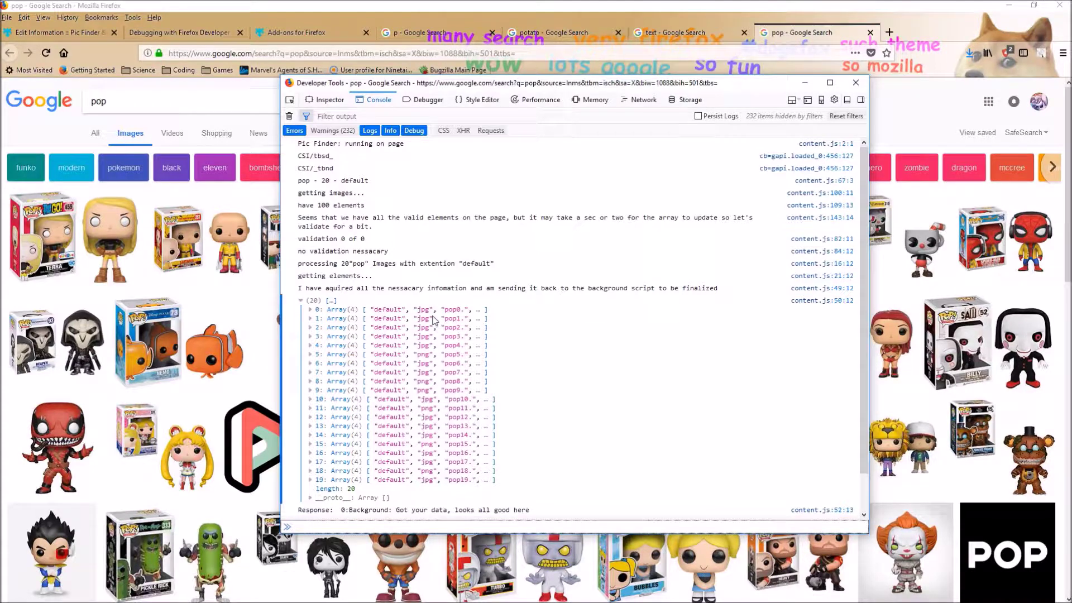
click(398, 311)
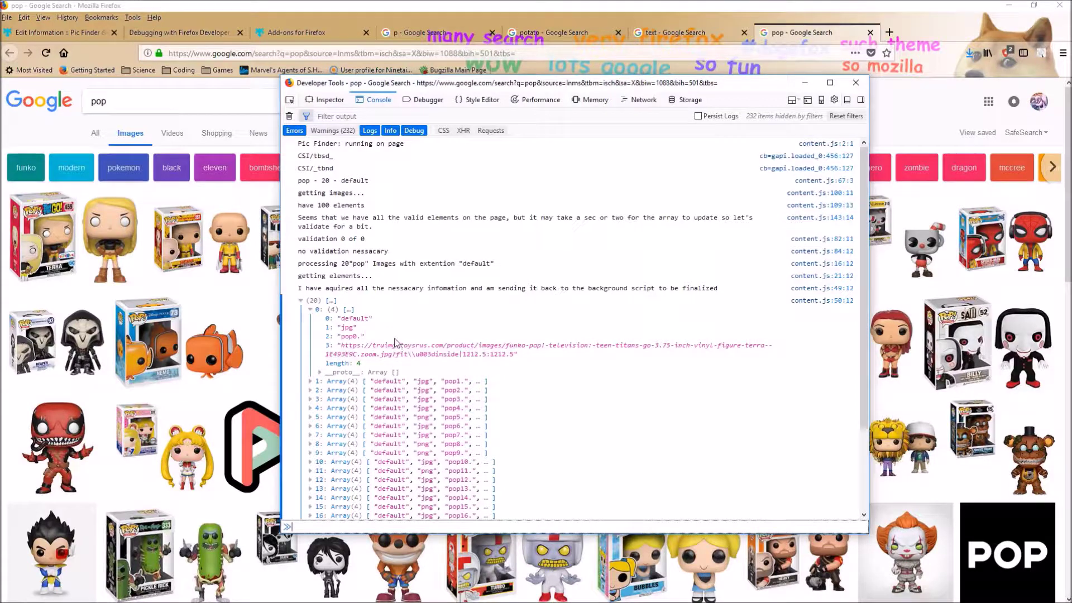
click(301, 300)
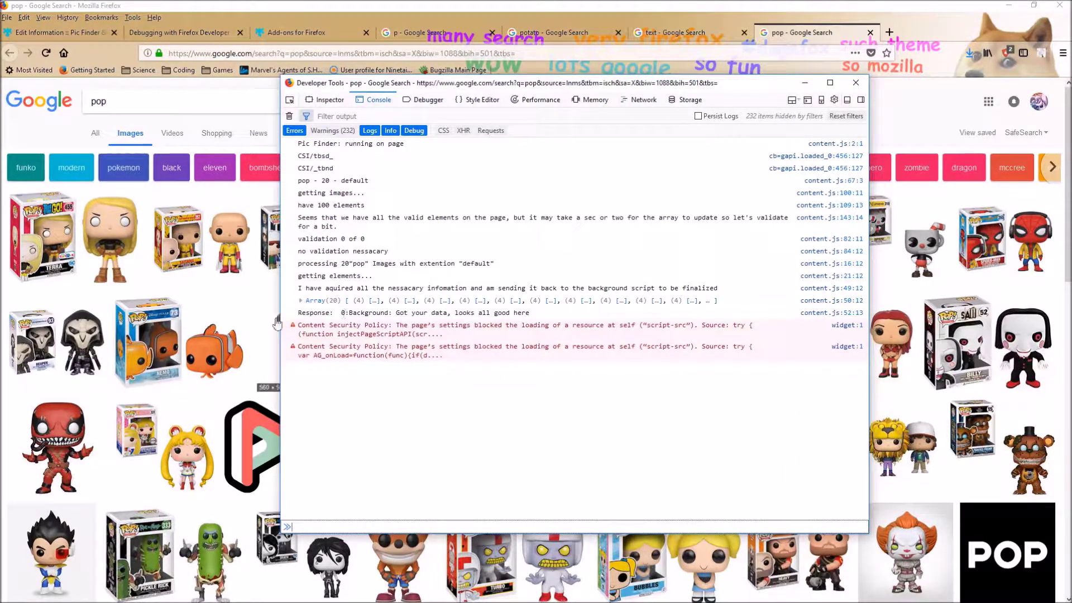
Step: Review the background script's response in the console, and close the developer tools and the potato and text result pages
drag(299, 313, 530, 319)
click(531, 319)
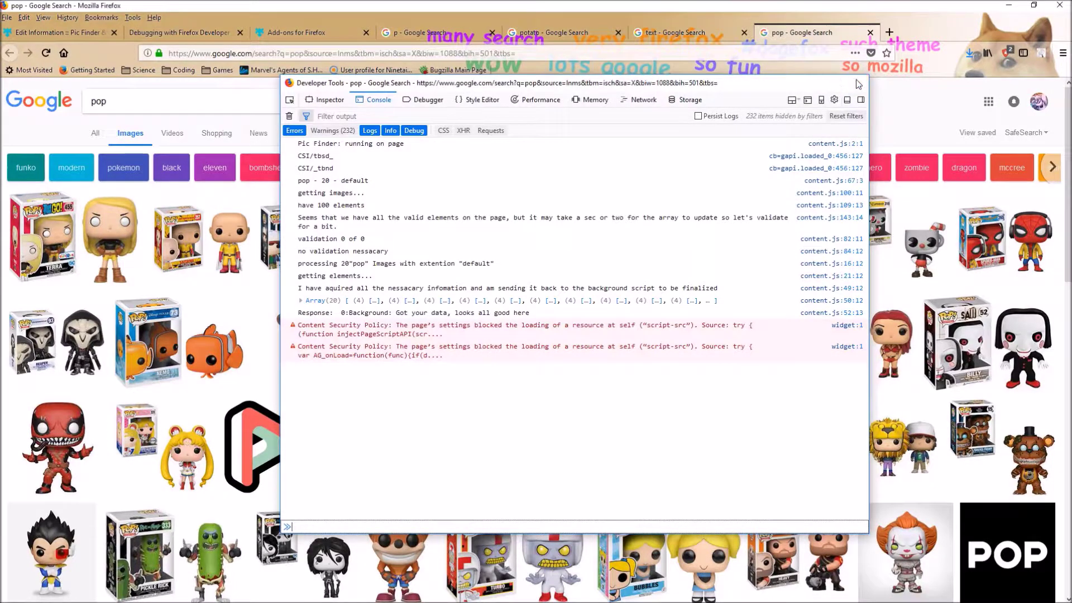
click(858, 85)
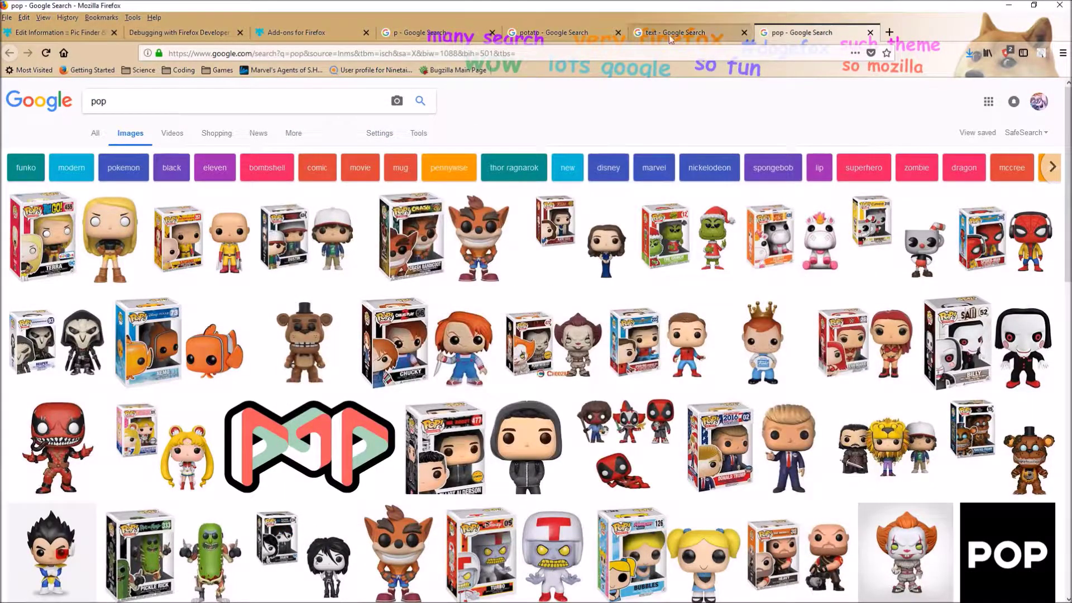
click(619, 32)
click(619, 33)
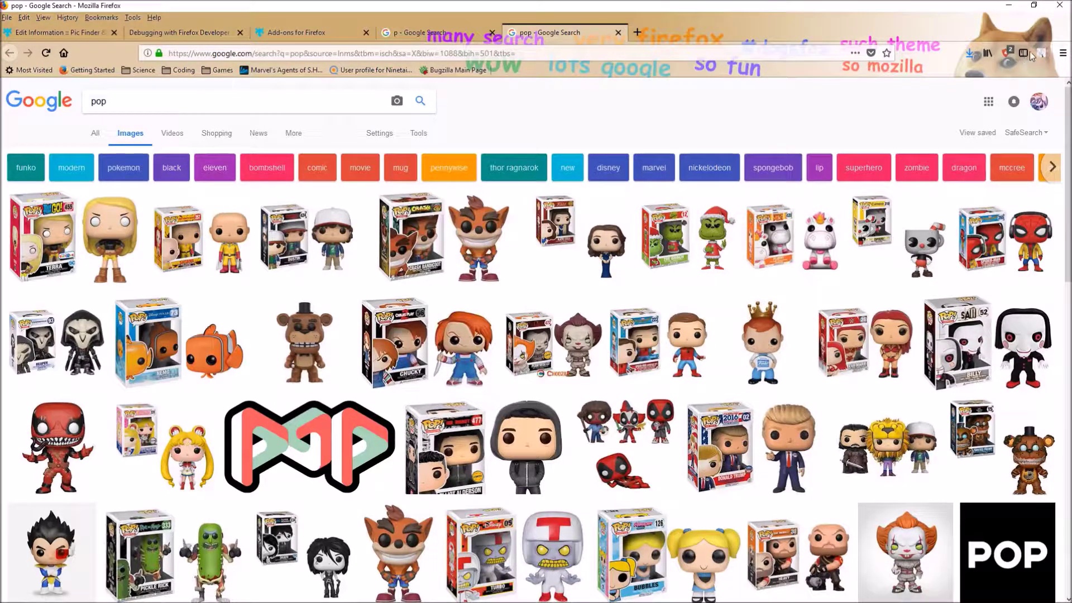
Step: Turn on Show sizes for the pop results with Google's image search tools, and close that results page
click(1033, 52)
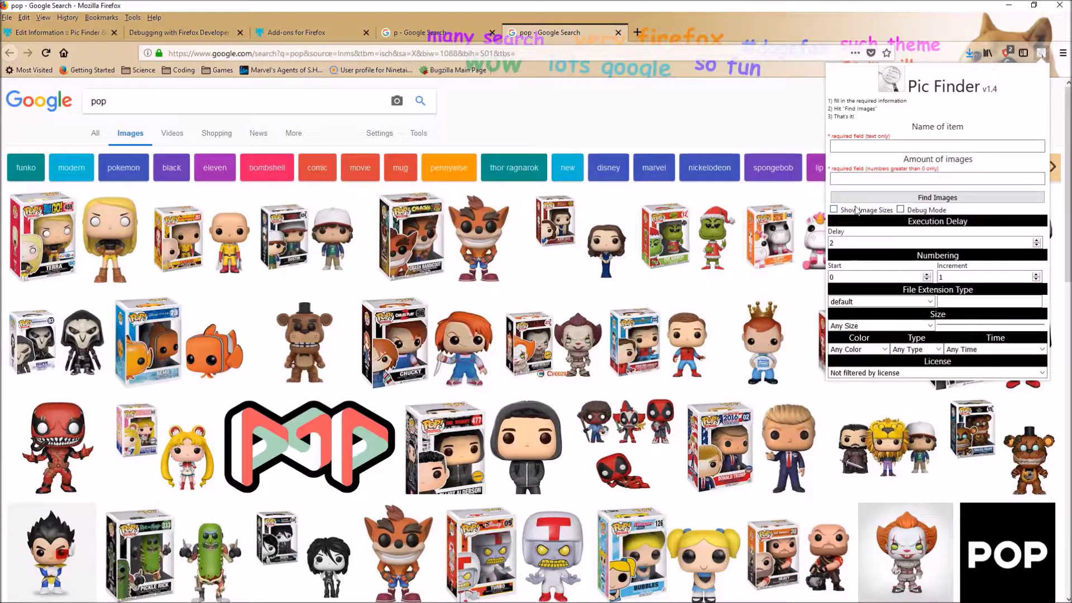
click(834, 209)
click(419, 135)
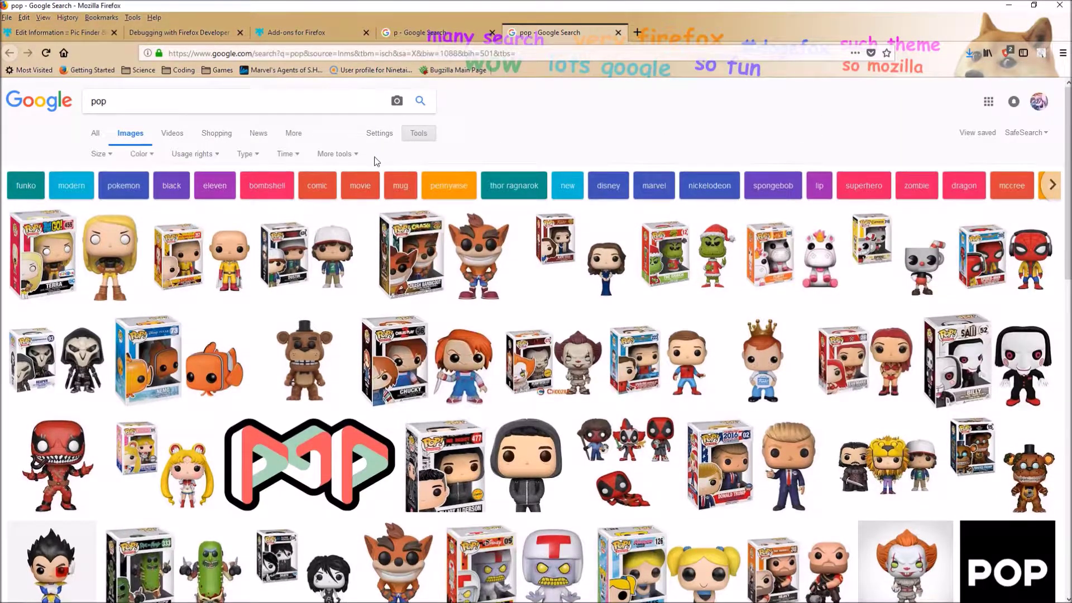
click(355, 154)
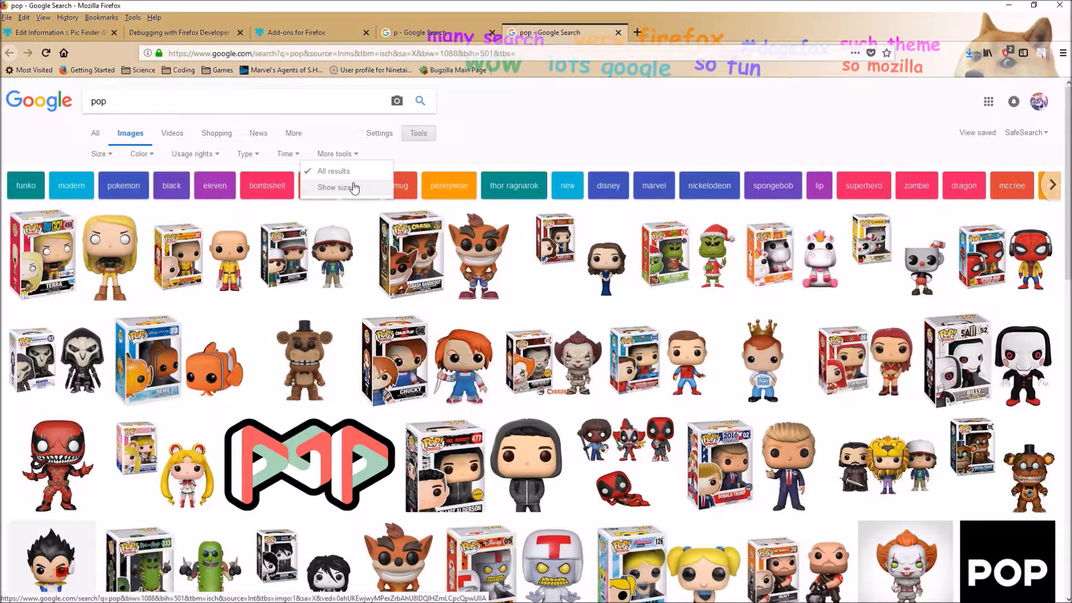
click(377, 189)
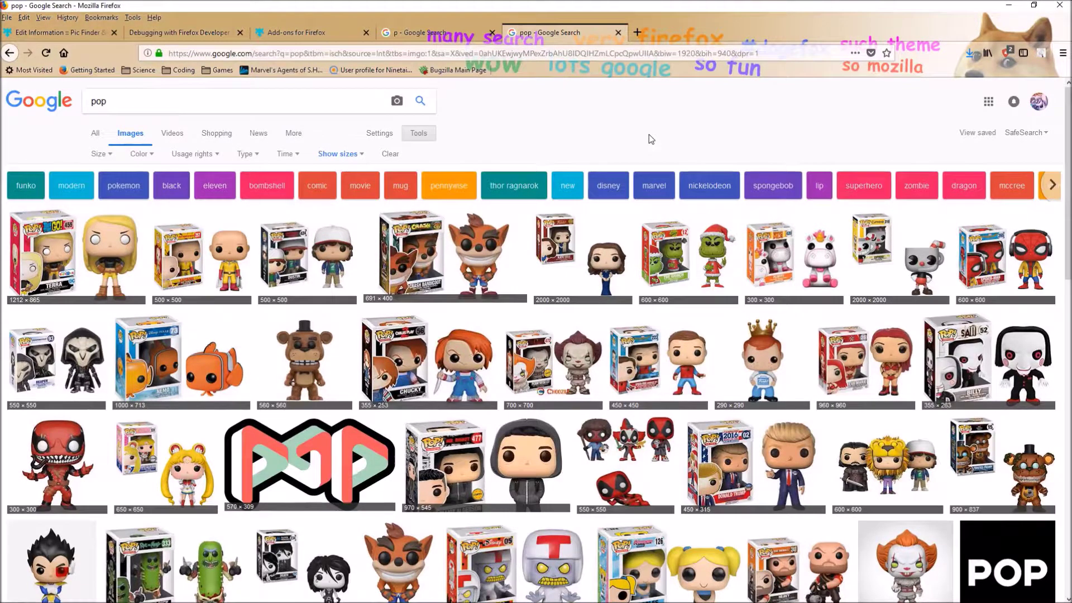
key(ctrl+w)
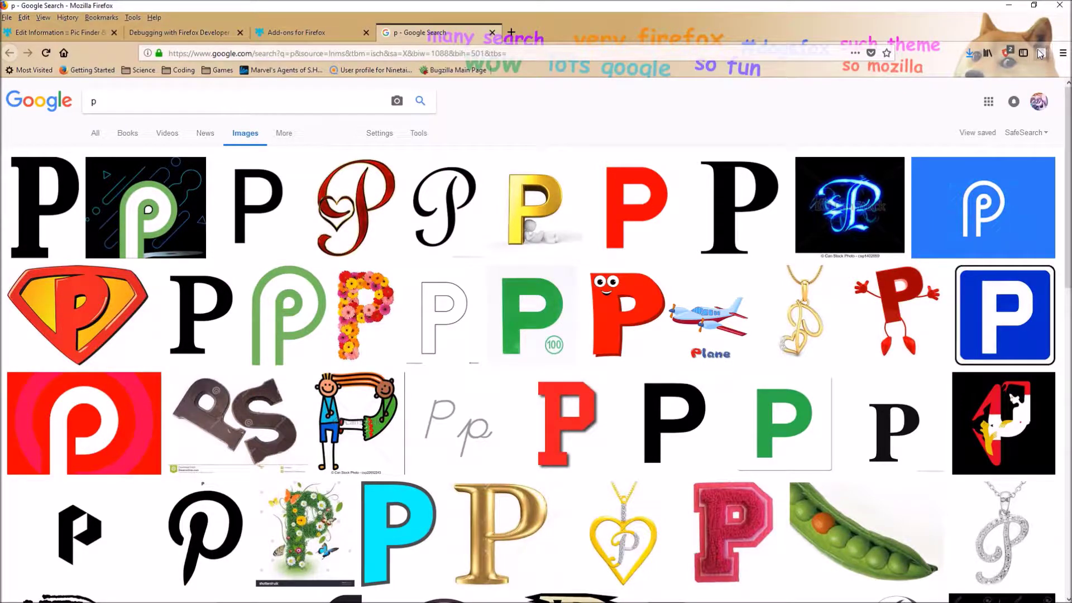
Step: Review the Pic Finder form and look through the image results for p
click(1041, 53)
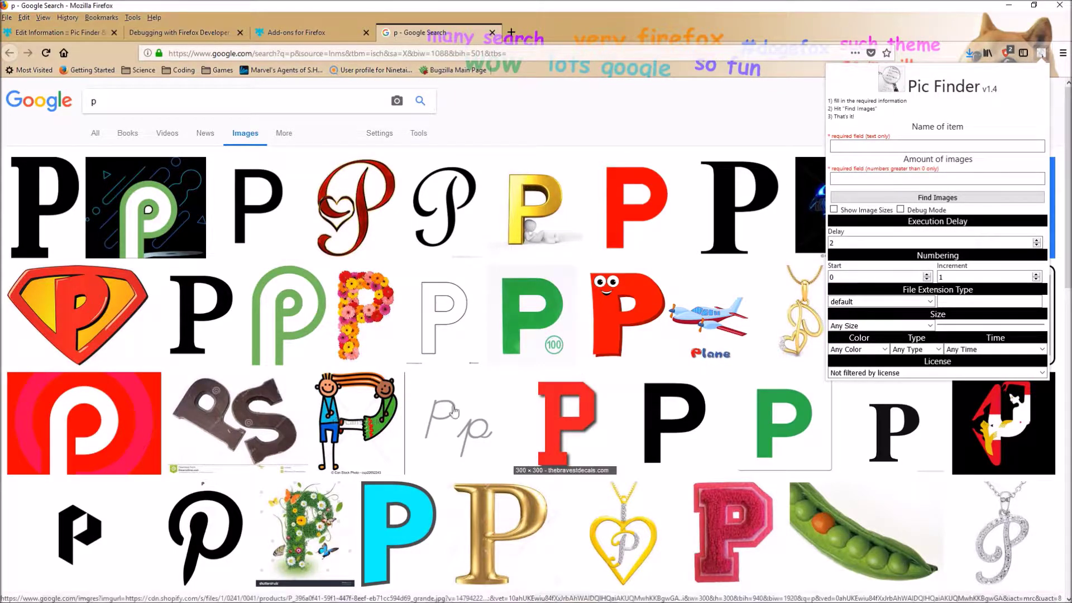
click(531, 92)
scroll(479, 142, down, 5)
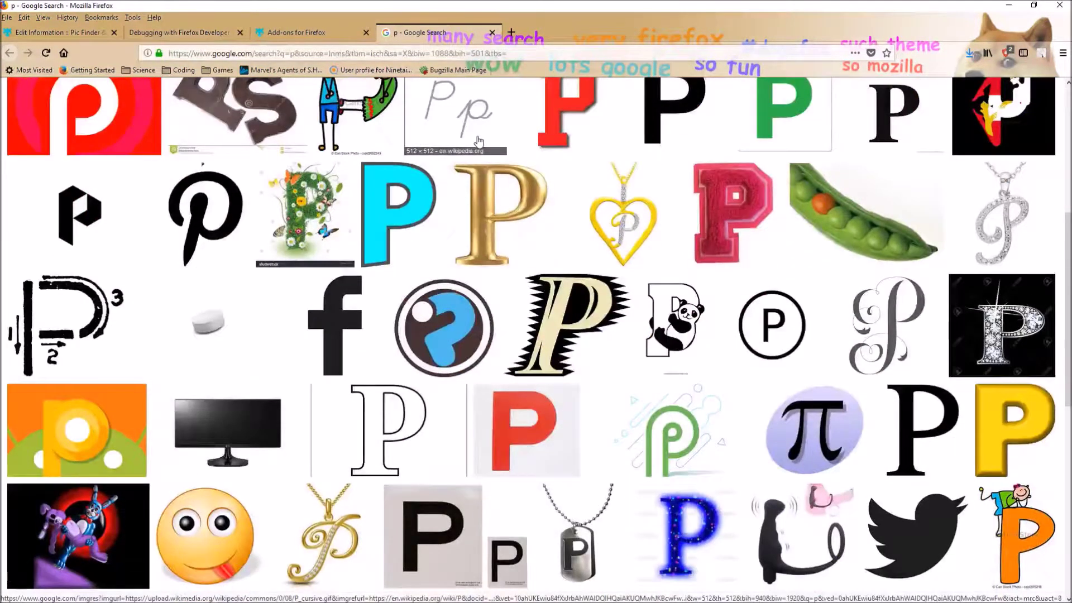
scroll(438, 145, down, 2)
scroll(436, 152, up, 3)
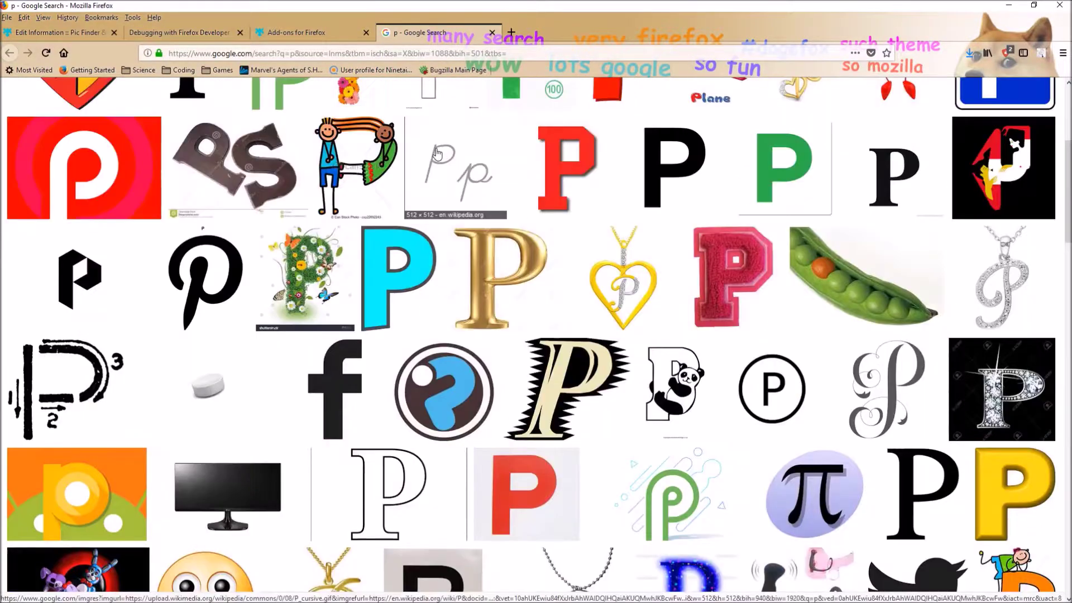
scroll(437, 153, up, 5)
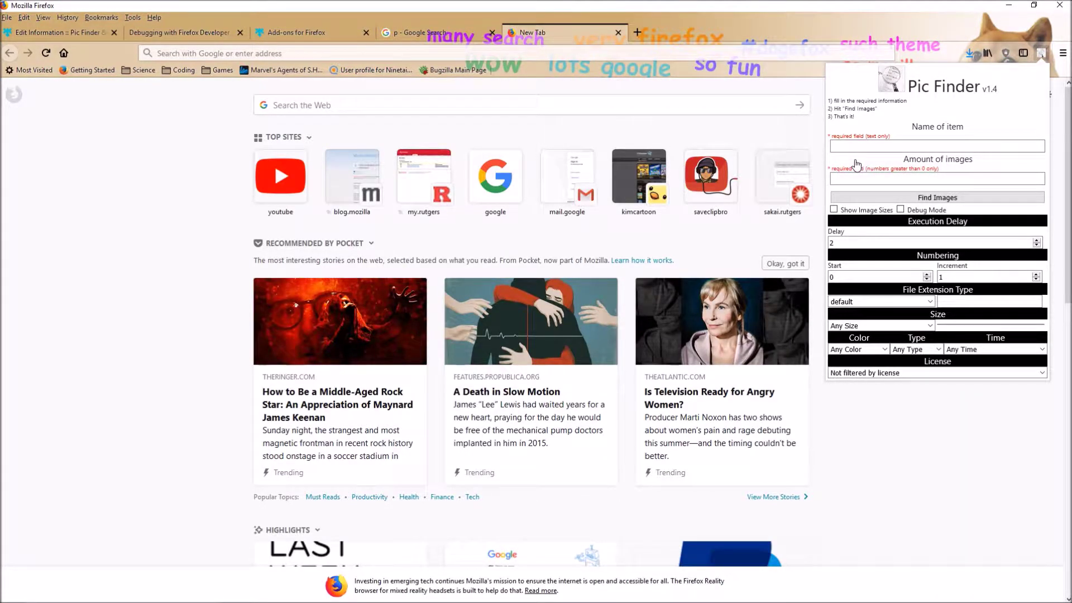
Step: Enter a as the item name and 250 as the amount of images in Pic Finder
text(a)
key(Tab)
text(30)
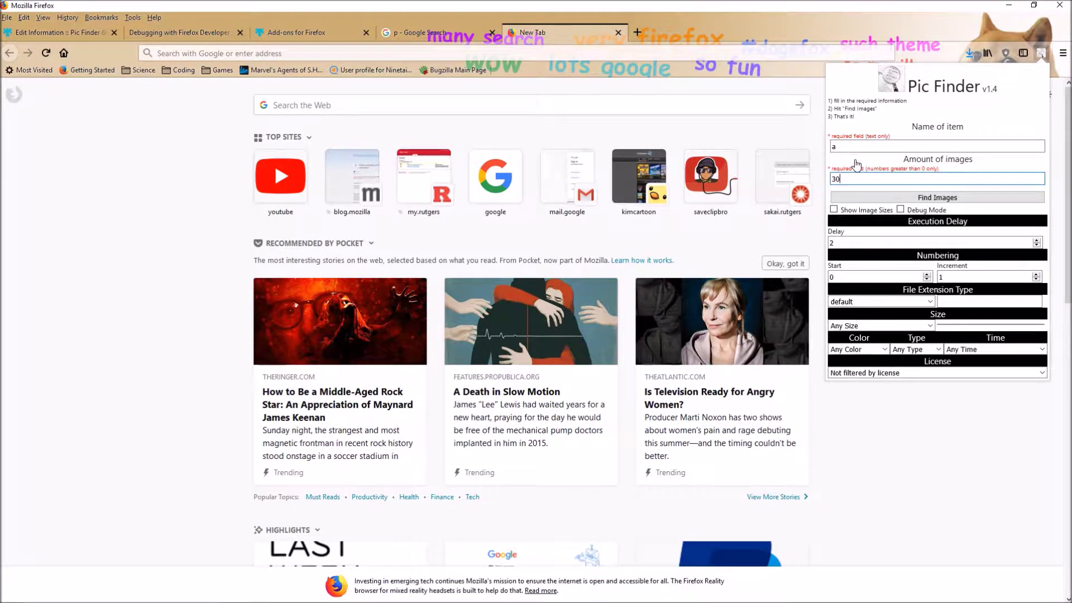
key(BackSpace)
key(BackSpace)
text(250)
Step: Enable Debug Mode, set the execution delay to 3, and find the images
click(915, 212)
key(Tab)
text(3)
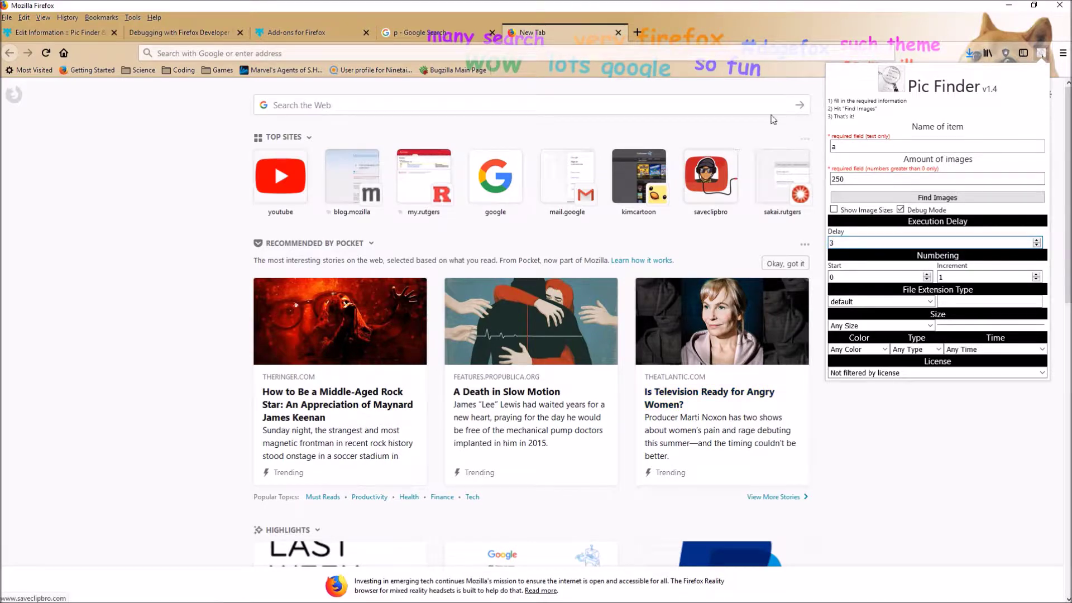
click(931, 199)
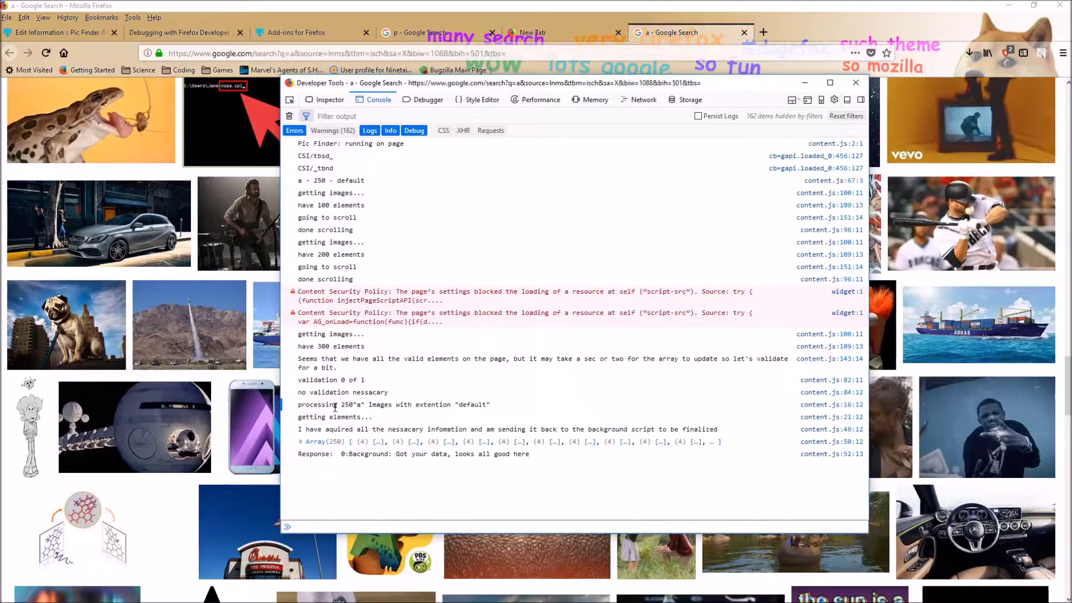
Step: Check the download progress of the a images and reopen the Pic Finder form at the item name
click(971, 54)
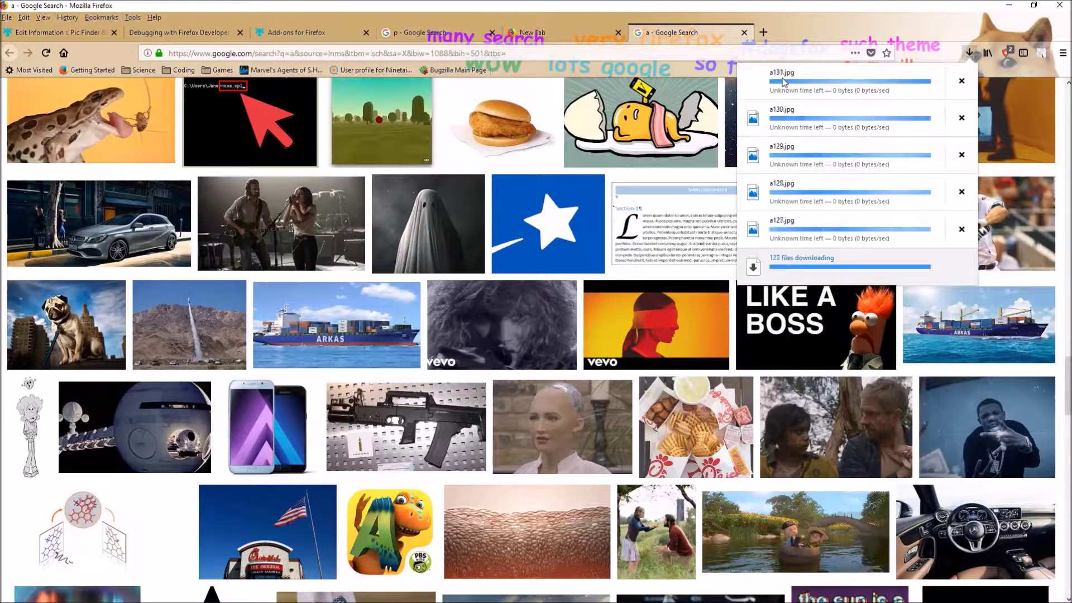
click(971, 54)
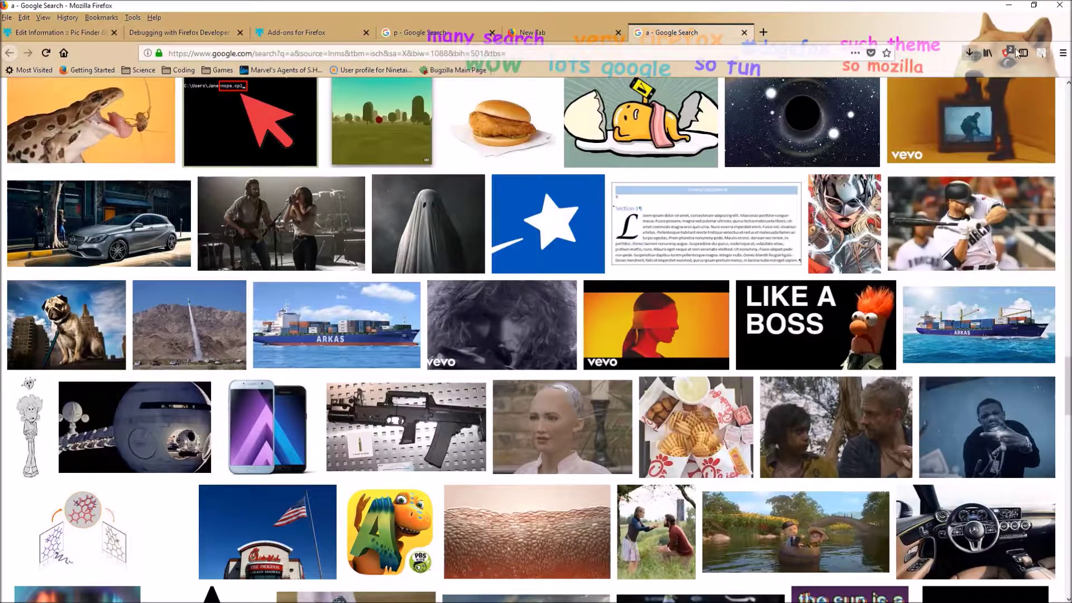
click(1039, 53)
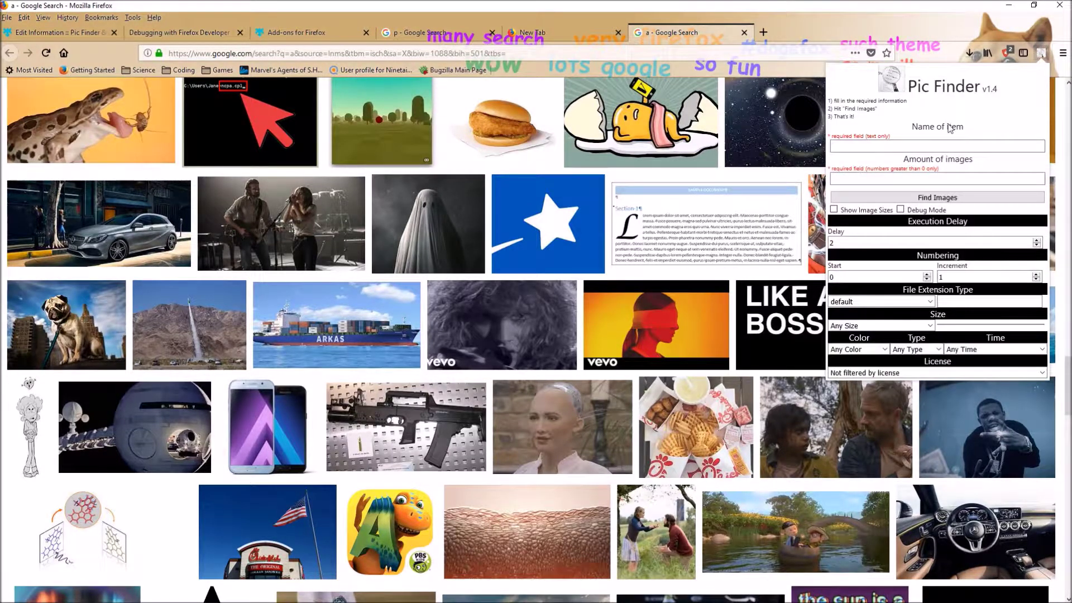
click(924, 147)
click(841, 148)
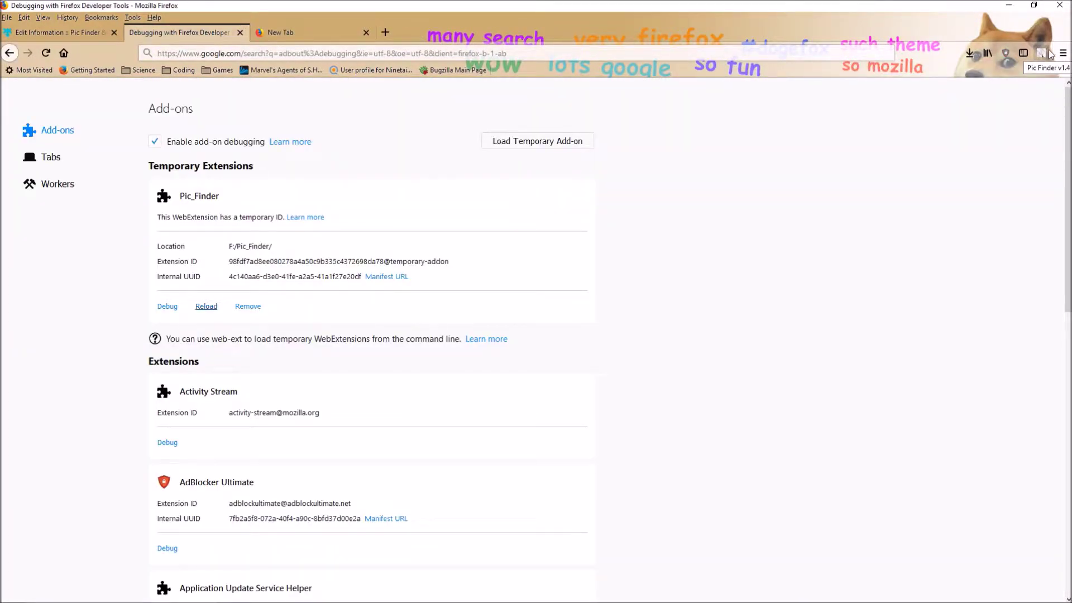
Step: Enter apple as the item name and 1000 as the amount in Pic Finder, with Debug Mode enabled and a delay of 5
click(1048, 53)
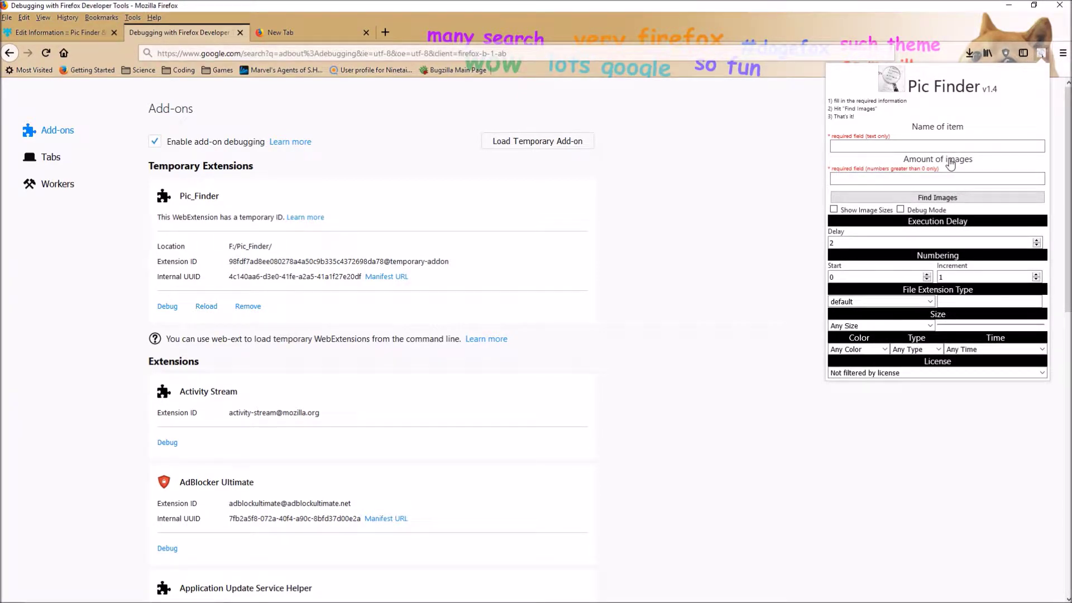
text(apple)
key(Tab)
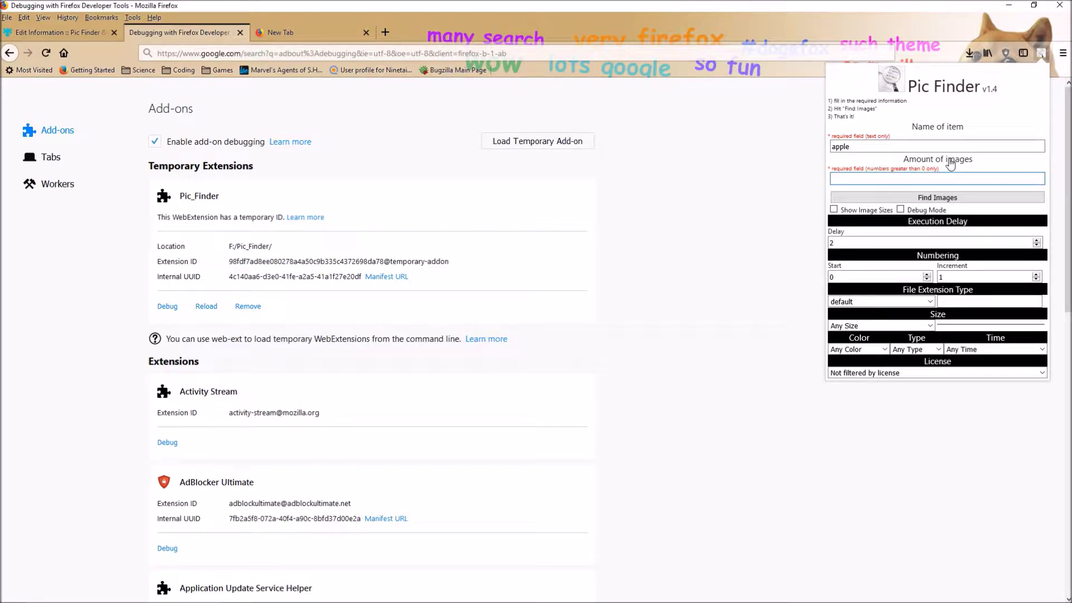
text(1000)
click(901, 209)
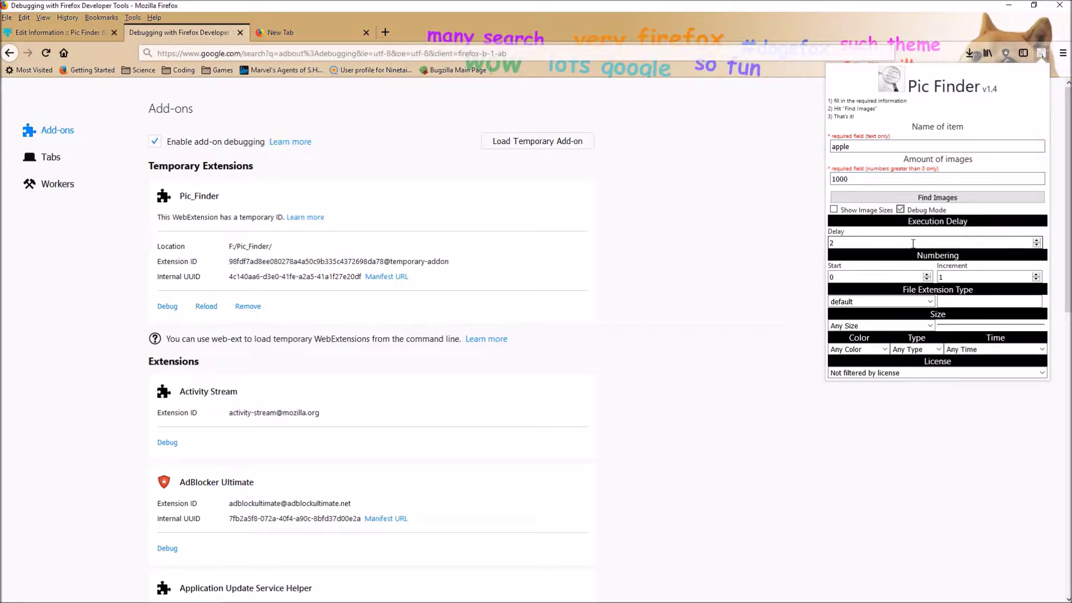
key(BackSpace)
text(4)
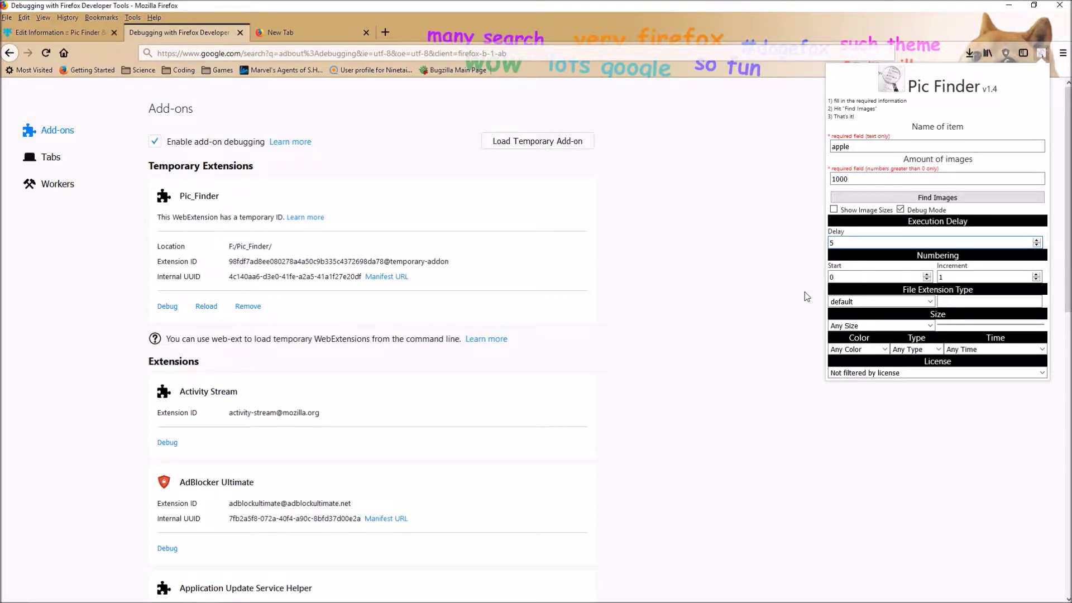
Step: Set the file extension to jpg, keep Any Size, filter for color images, and find the apple images
click(847, 278)
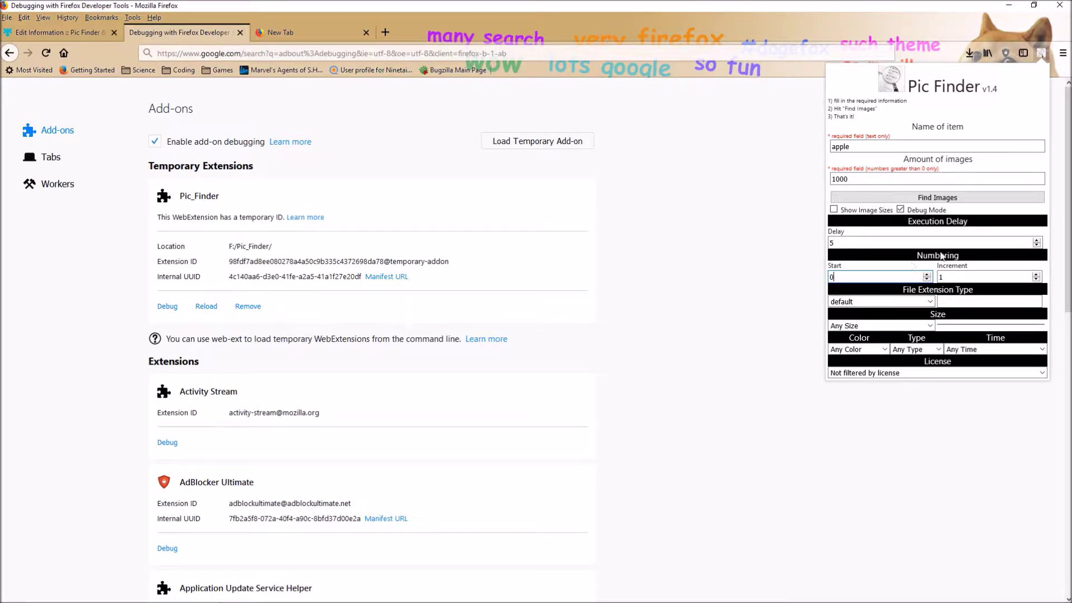
click(924, 302)
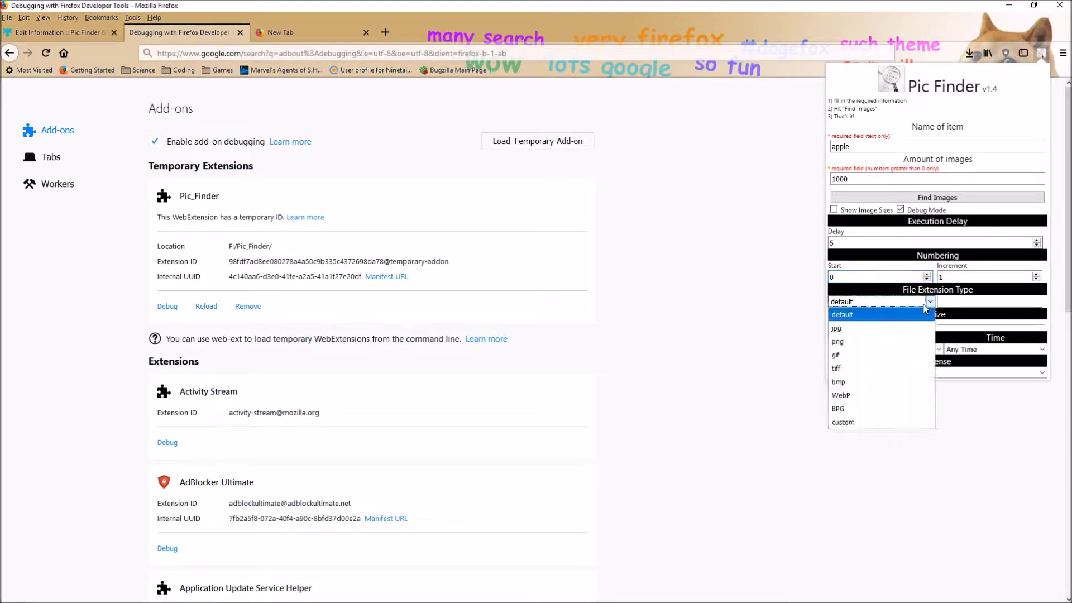
click(906, 334)
click(899, 326)
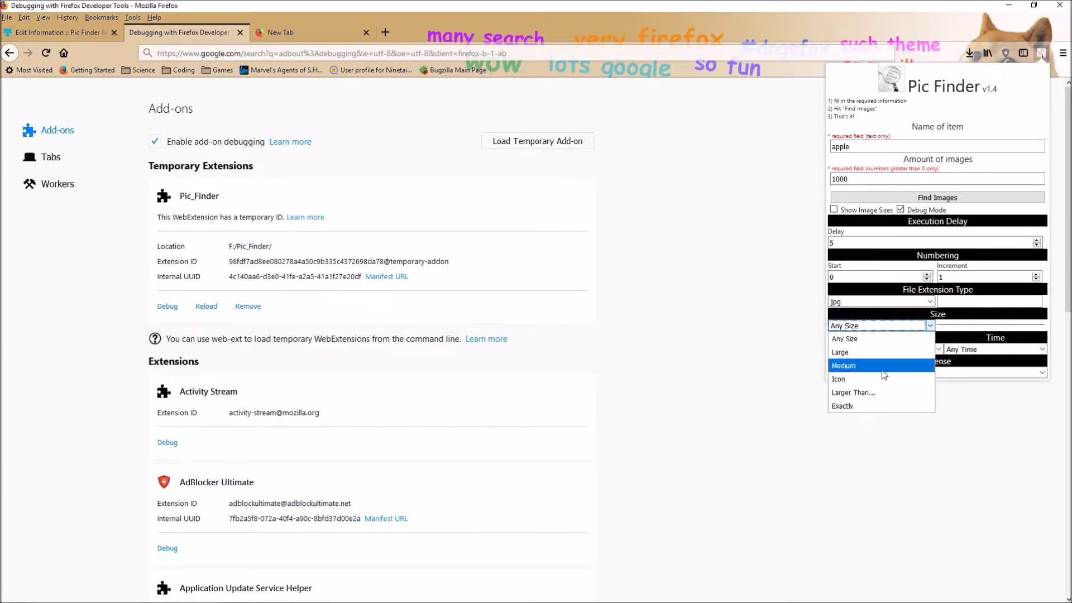
click(855, 339)
click(874, 350)
click(875, 377)
click(915, 199)
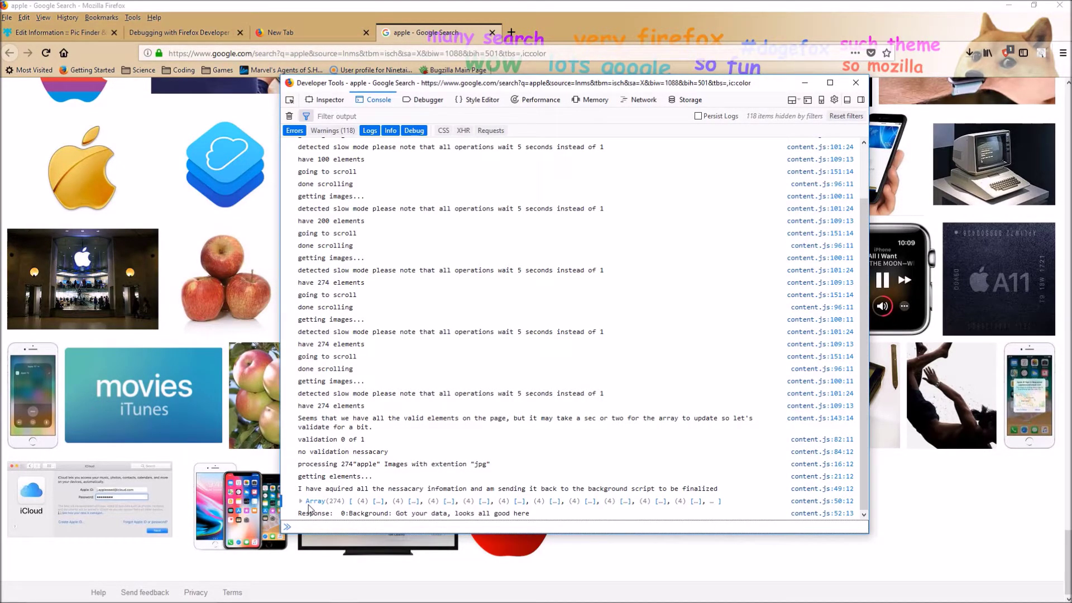
Step: Close the developer tools and check the download progress of the apple images
click(855, 83)
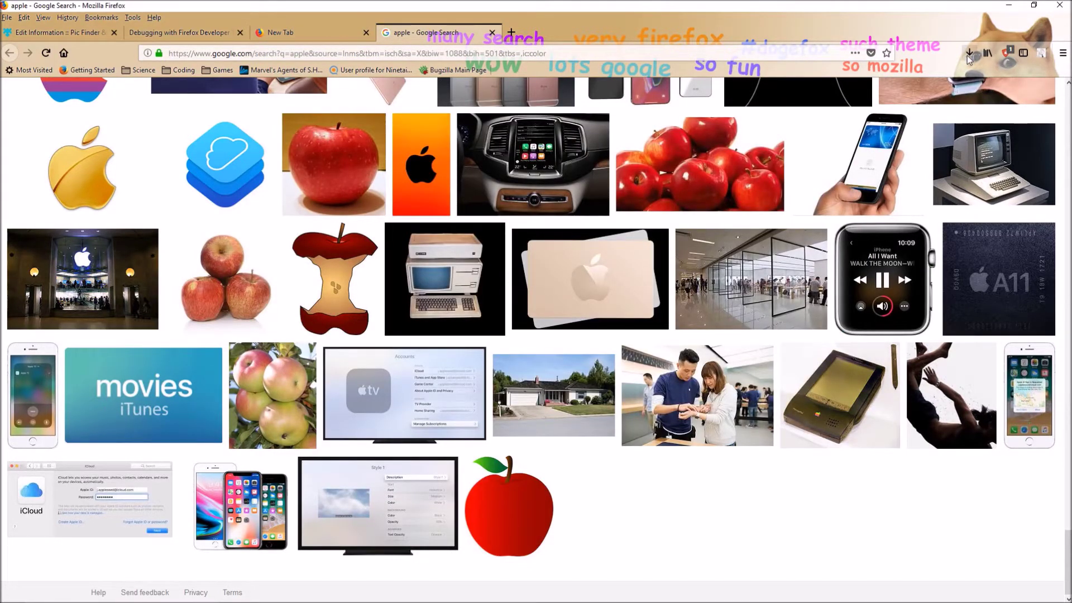
click(970, 54)
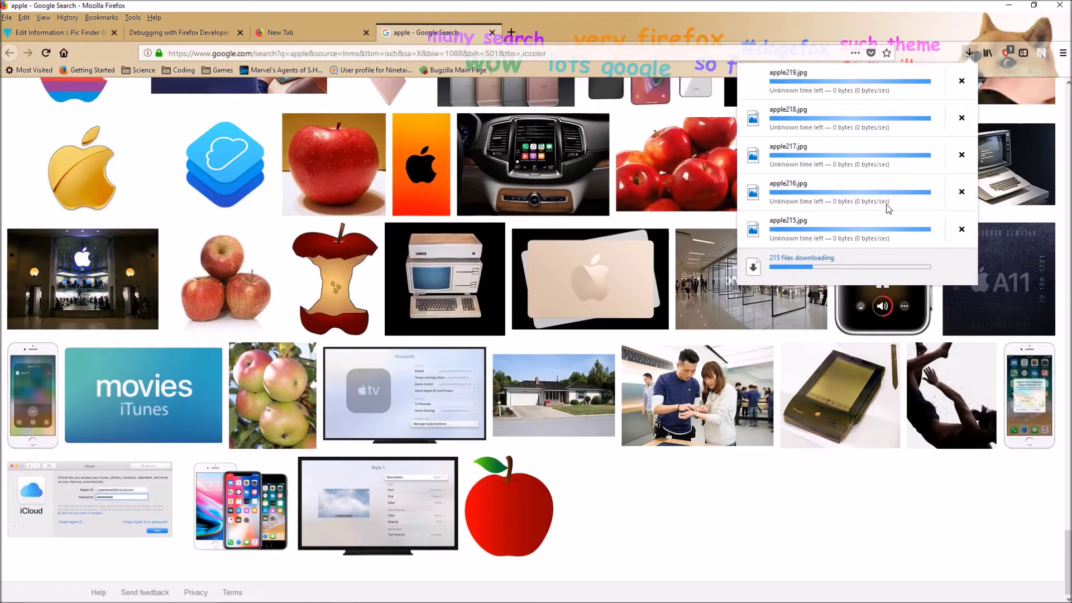